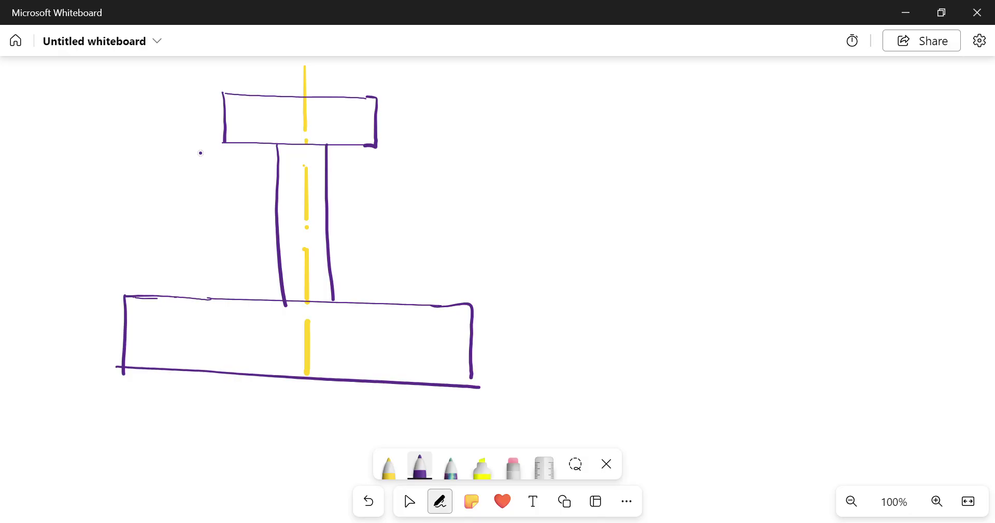
Draw the top-flange width dimension and label it 20
mouse_move(220, 80)
left_mouse_down()
mouse_move(382, 87)
mouse_move(381, 75)
mouse_move(366, 95)
mouse_move(217, 88)
left_mouse_up()
left_click_drag(273, 64, 291, 73)
left_click_drag(305, 65, 305, 65)
Erase the stray mark left of the top flange and return to purple ink
mouse_move(187, 92)
left_mouse_down()
mouse_move(197, 91)
mouse_move(200, 142)
left_mouse_up()
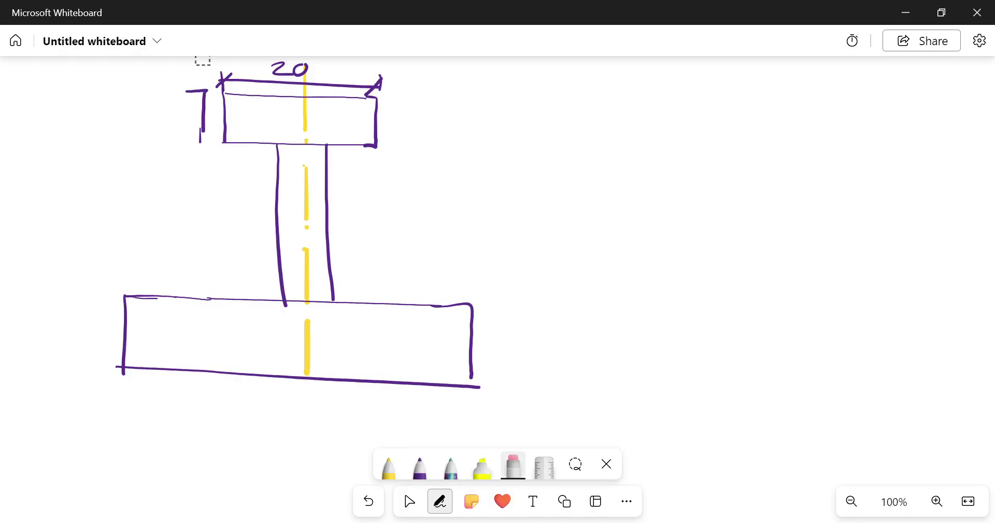
mouse_move(204, 60)
left_mouse_down()
mouse_move(187, 99)
mouse_move(191, 124)
mouse_move(207, 120)
mouse_move(196, 135)
left_mouse_up()
left_click(420, 465)
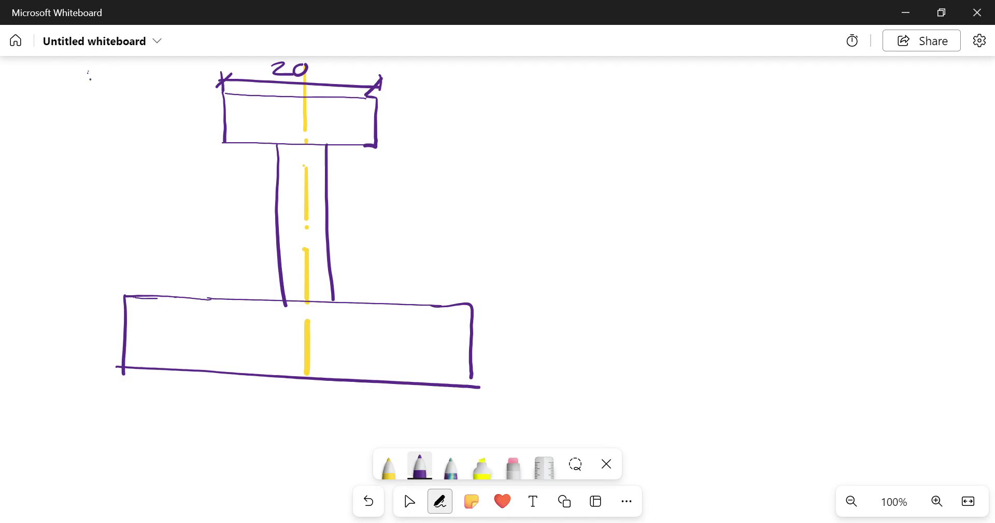
Draw a vertical dimension line left of the section, ticked at each flange boundary
left_click_drag(89, 70, 100, 362)
mouse_move(72, 78)
left_mouse_down()
mouse_move(100, 78)
mouse_move(77, 91)
left_mouse_up()
left_click_drag(70, 139, 101, 137)
left_click_drag(99, 130, 76, 150)
left_click_drag(81, 294, 106, 294)
left_click_drag(101, 289, 81, 304)
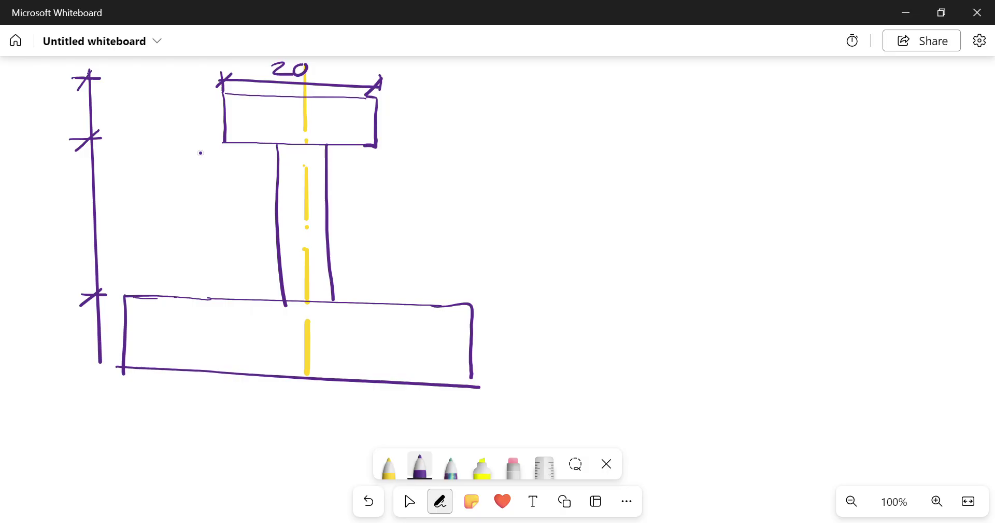
left_click_drag(85, 366, 105, 366)
left_click_drag(103, 357, 91, 371)
Label the heights 5, 15, 5 and add a web-width dimension of 5
left_click_drag(58, 96, 45, 117)
left_click_drag(42, 206, 47, 223)
left_click_drag(61, 321, 43, 335)
mouse_move(275, 246)
left_mouse_down()
mouse_move(332, 244)
mouse_move(313, 257)
left_mouse_up()
left_click_drag(310, 222, 292, 237)
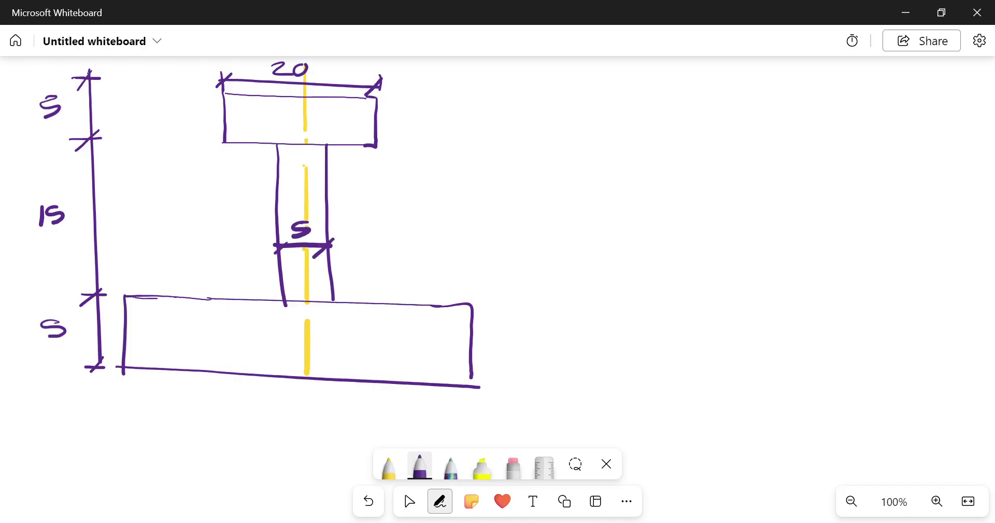
Number the top flange, web and bottom flange as circled parts 1, 2, 3
left_click_drag(285, 108, 287, 127)
mouse_move(293, 193)
left_mouse_down()
mouse_move(293, 204)
mouse_move(310, 206)
left_mouse_up()
left_click_drag(313, 196, 285, 208)
left_click_drag(289, 101, 299, 106)
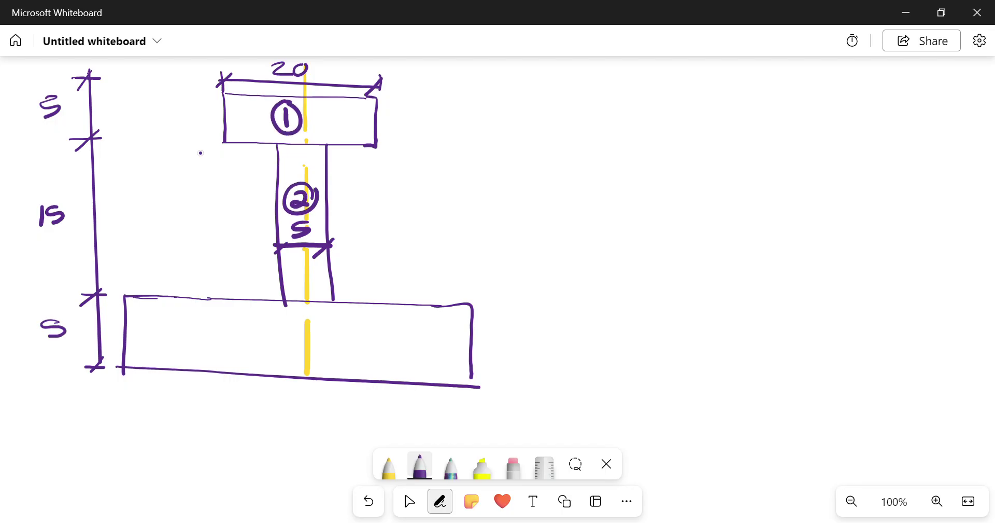
left_click_drag(280, 332, 279, 354)
left_click_drag(301, 317, 310, 327)
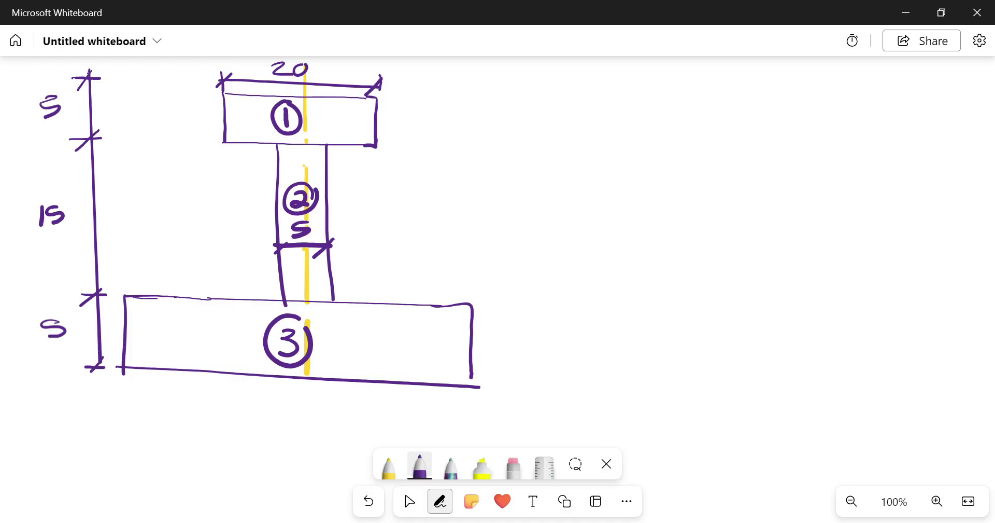
Retrace the web's right edge and draw labelled x–y axes to the right
left_click_drag(324, 147, 324, 178)
left_click_drag(658, 130, 647, 183)
left_click_drag(581, 138, 715, 140)
left_click_drag(755, 132, 778, 161)
left_click_drag(786, 133, 756, 158)
left_click_drag(705, 72, 700, 101)
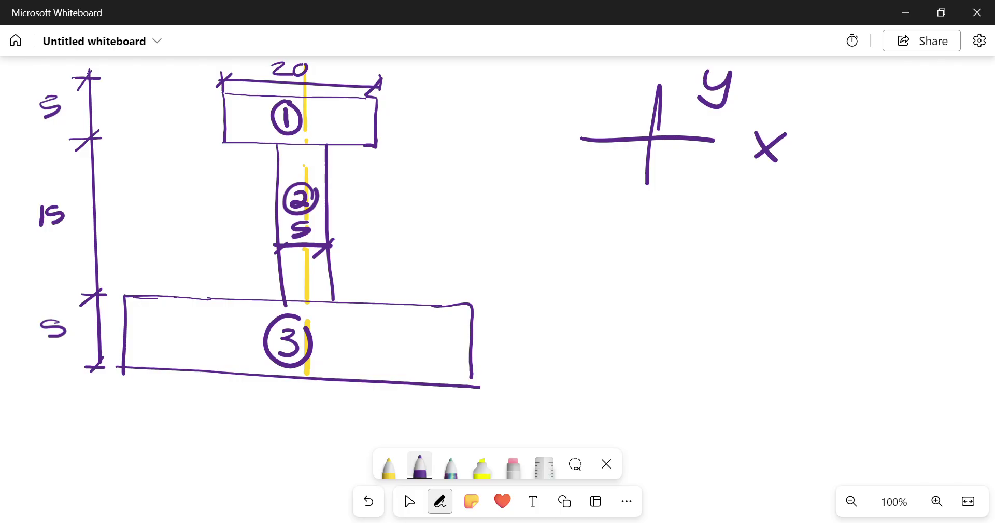
Draw a dimension line under the bottom flange labelled 30
mouse_move(126, 394)
left_mouse_down()
mouse_move(119, 419)
mouse_move(206, 413)
mouse_move(490, 433)
left_mouse_up()
left_click_drag(493, 416, 491, 432)
left_click_drag(133, 400, 110, 420)
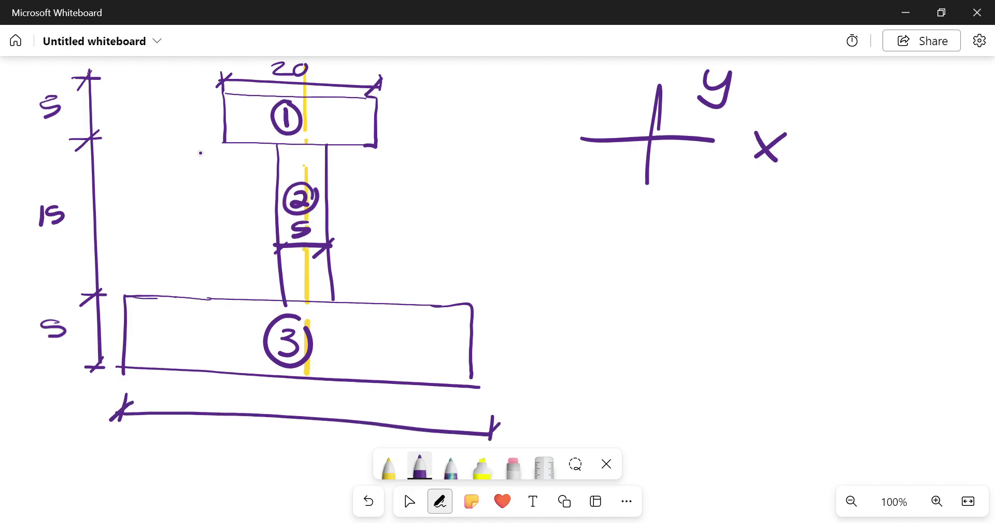
mouse_move(271, 395)
left_mouse_down()
mouse_move(271, 411)
mouse_move(293, 399)
left_mouse_up()
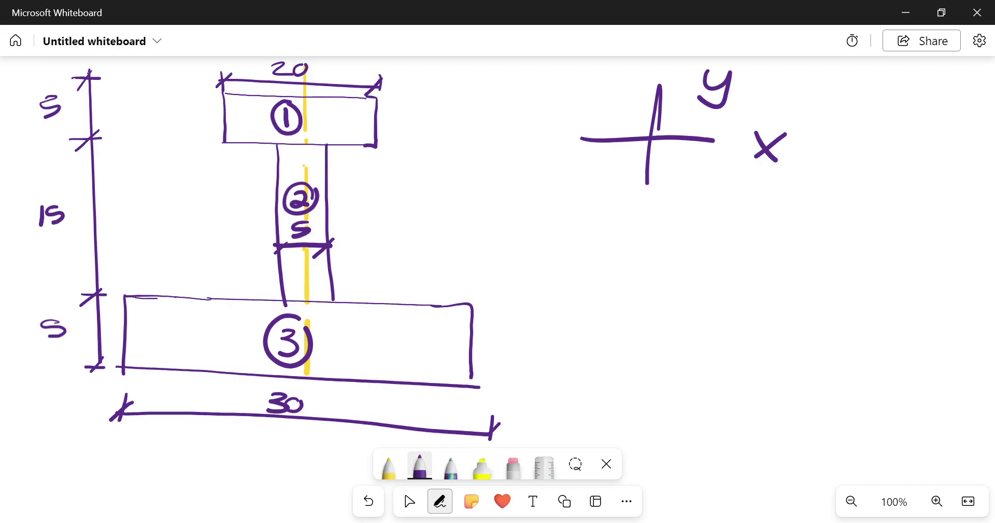
Switch to yellow ink and write circled step 1, Areas
left_click(409, 500)
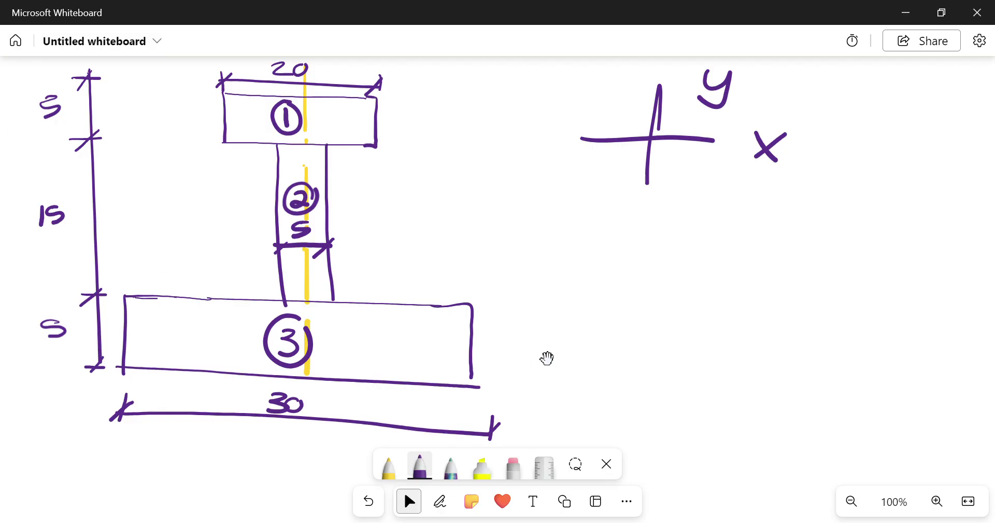
left_click(388, 467)
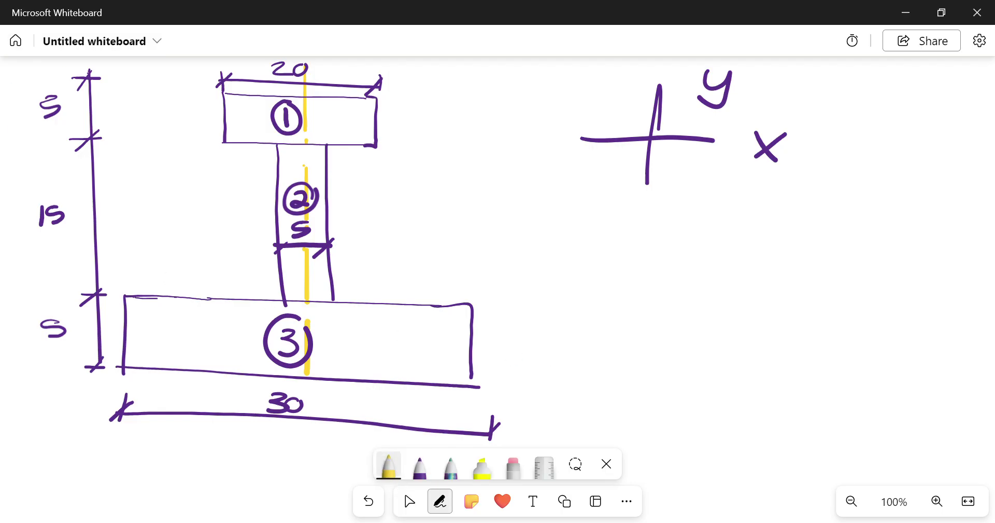
mouse_move(615, 258)
left_mouse_down()
mouse_move(612, 289)
mouse_move(611, 245)
left_mouse_up()
left_click_drag(664, 303, 688, 254)
mouse_move(688, 255)
left_mouse_down()
mouse_move(694, 295)
mouse_move(697, 280)
left_mouse_up()
mouse_move(716, 285)
left_mouse_down()
mouse_move(711, 299)
mouse_move(724, 275)
left_mouse_up()
mouse_move(729, 291)
left_mouse_down()
mouse_move(769, 283)
mouse_move(773, 301)
mouse_move(800, 283)
mouse_move(804, 297)
mouse_move(785, 311)
left_mouse_up()
Write circled step 2, x̄
left_click_drag(593, 347, 609, 367)
mouse_move(614, 322)
left_mouse_down()
mouse_move(631, 344)
mouse_move(624, 326)
left_mouse_up()
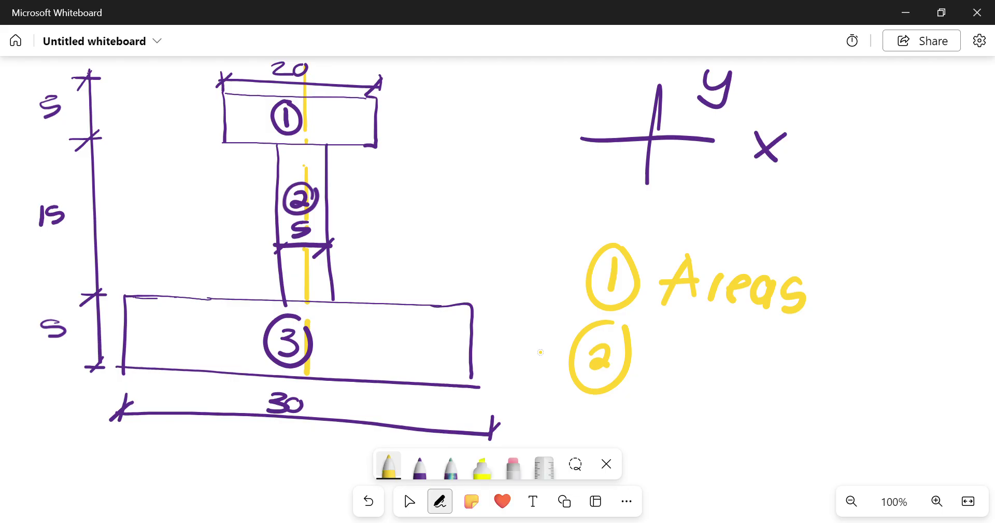
left_click_drag(666, 342, 656, 379)
mouse_move(698, 349)
left_mouse_down()
mouse_move(683, 366)
mouse_move(705, 379)
left_mouse_up()
left_click_drag(662, 329, 714, 328)
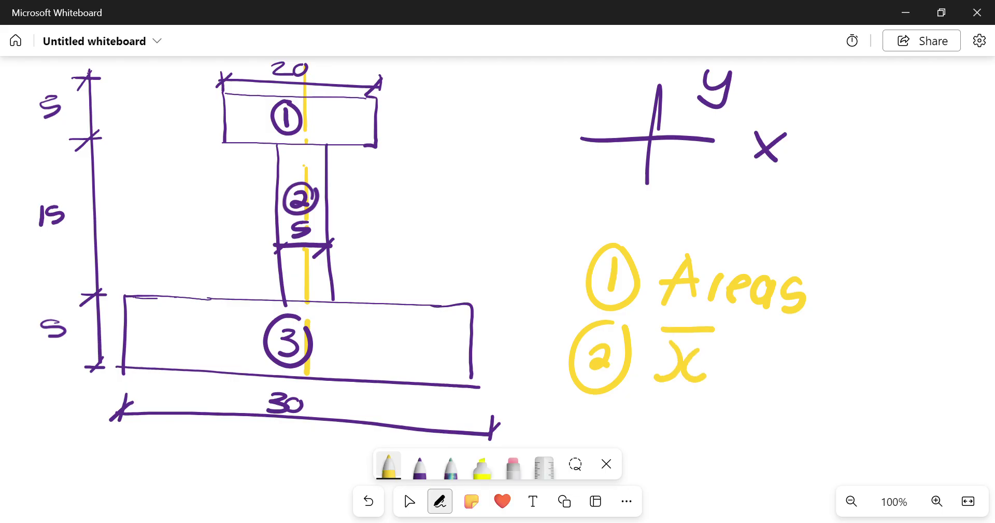
Write circled step 3, ȳ
scroll(497, 259, "down", 3)
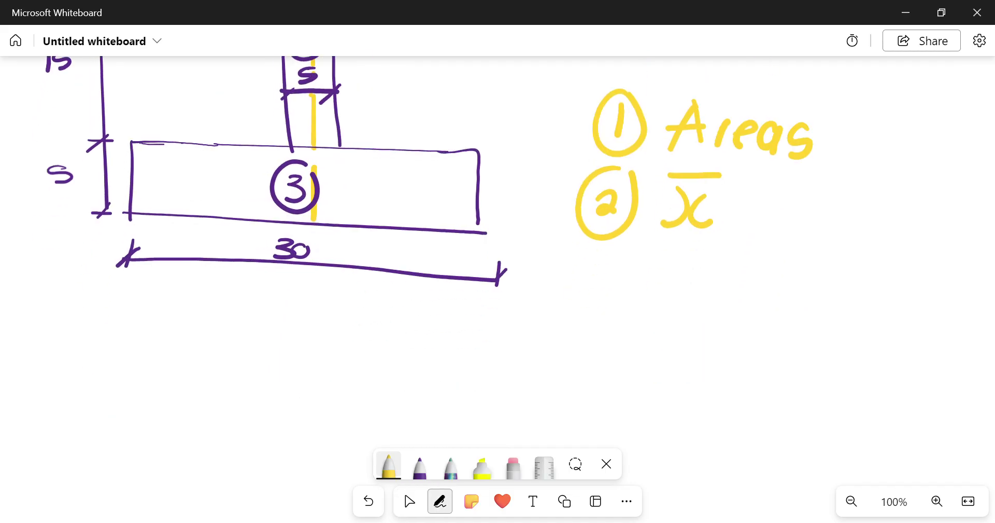
left_click_drag(586, 258, 582, 288)
left_click_drag(620, 249, 669, 303)
left_click_drag(683, 272, 641, 312)
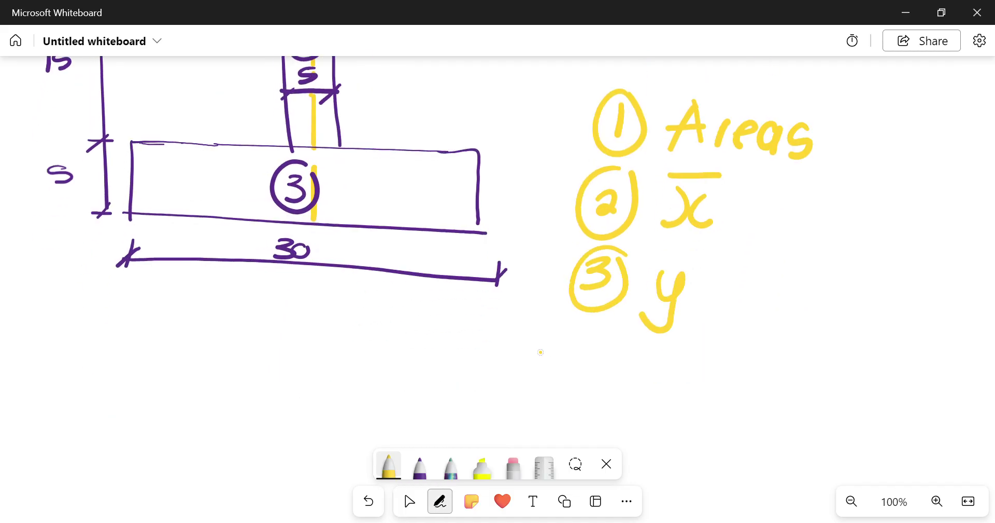
left_click_drag(657, 252, 705, 251)
Write circled step 4, Ax̄
mouse_move(586, 350)
left_mouse_down()
mouse_move(571, 369)
mouse_move(604, 370)
left_mouse_up()
left_click_drag(590, 351, 587, 384)
left_click_drag(601, 326, 588, 324)
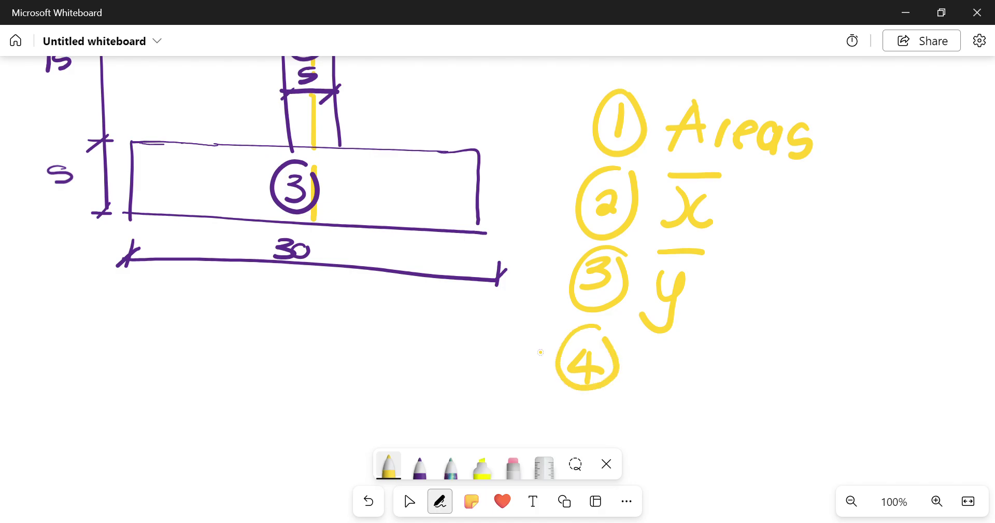
mouse_move(630, 384)
left_mouse_down()
mouse_move(668, 381)
mouse_move(672, 390)
left_mouse_up()
mouse_move(644, 371)
left_mouse_down()
mouse_move(677, 366)
mouse_move(680, 395)
mouse_move(726, 394)
left_mouse_up()
left_click_drag(684, 351, 727, 353)
left_click(410, 501)
left_click_drag(311, 337, 341, 261)
left_click(440, 500)
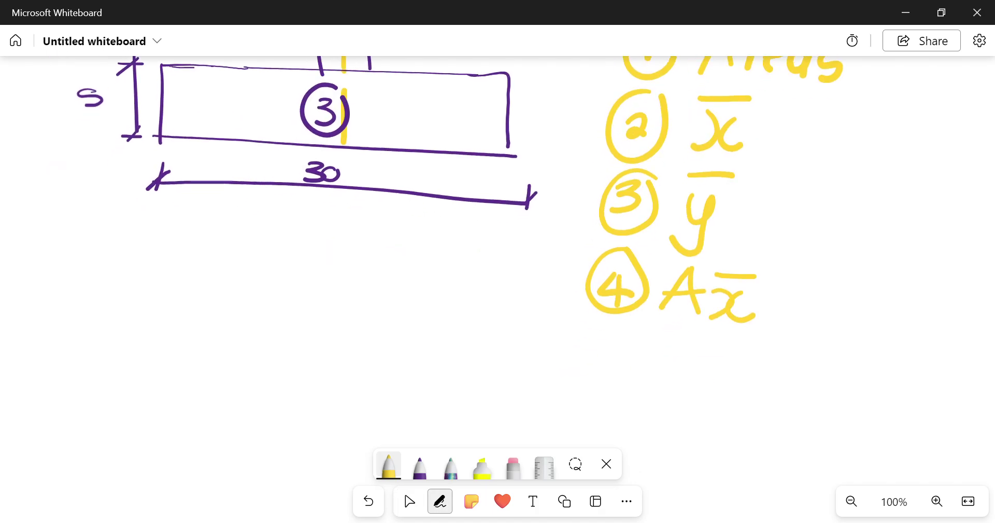
mouse_move(595, 346)
left_mouse_down()
mouse_move(604, 347)
mouse_move(580, 372)
left_mouse_up()
Write circled step 5, Aȳ, then zoom out to see the whole sketch
left_click_drag(613, 318, 625, 329)
mouse_move(637, 390)
left_mouse_down()
mouse_move(674, 388)
mouse_move(670, 371)
left_mouse_up()
mouse_move(697, 366)
left_mouse_down()
mouse_move(695, 397)
mouse_move(666, 419)
left_mouse_up()
left_click_drag(690, 350, 741, 352)
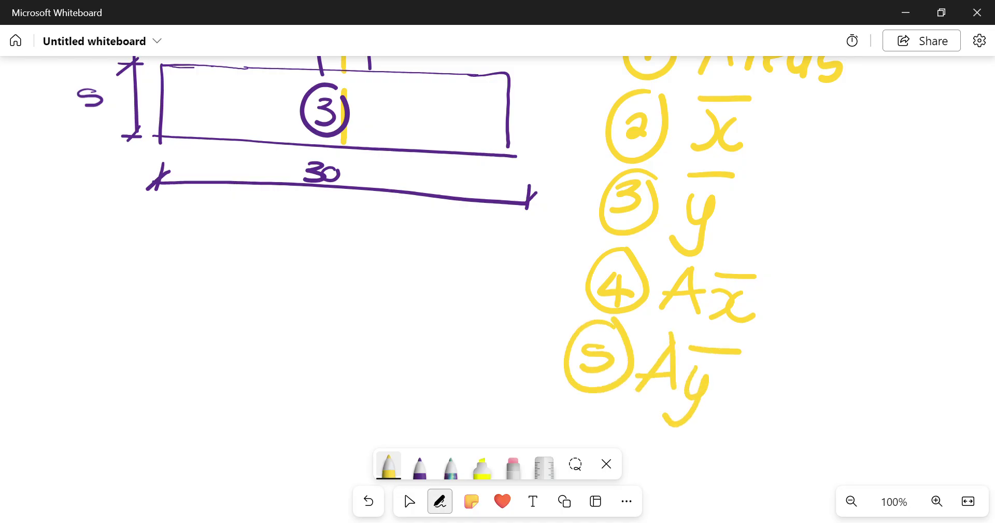
left_click(410, 501)
scroll(404, 487, "down", 4)
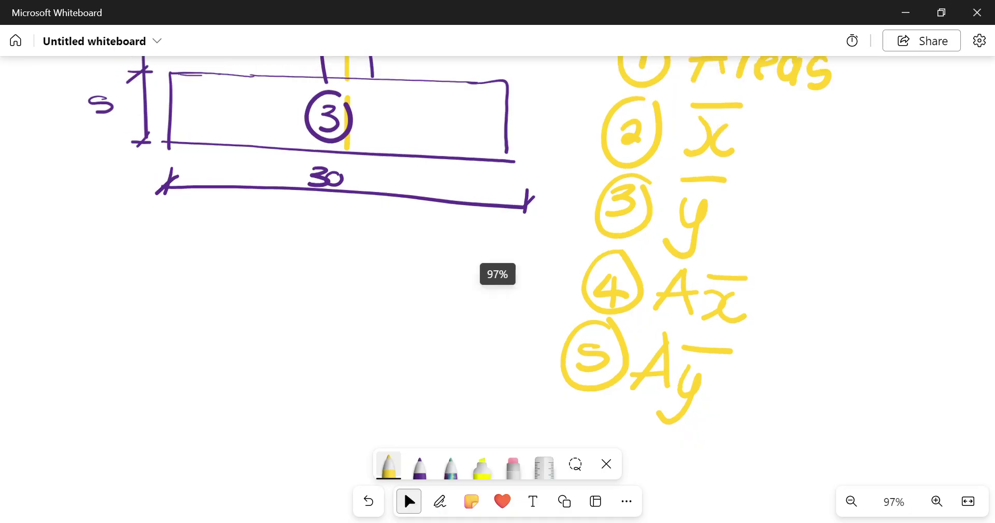
Below the sketch, write the A₁, A₂, A₃ column in purple at the left
left_click(439, 501)
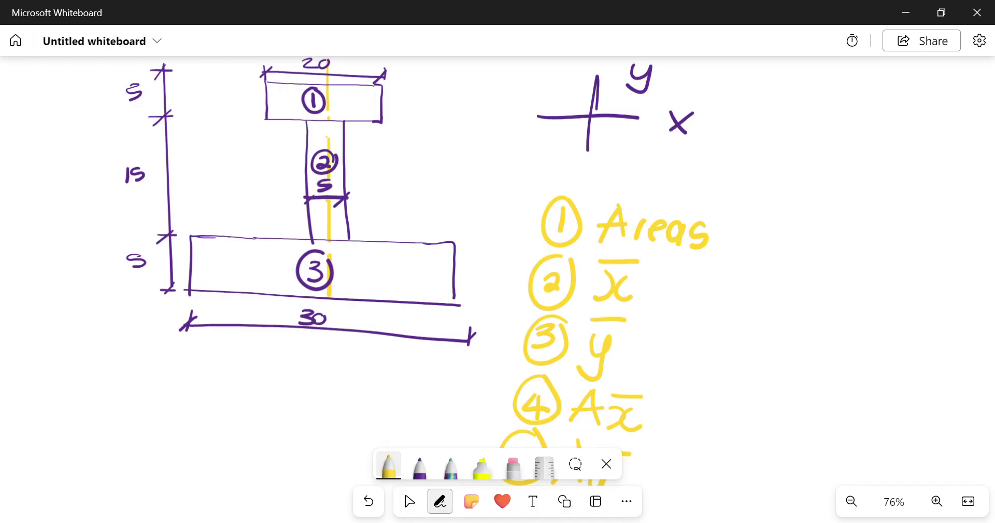
scroll(498, 259, "down", 3)
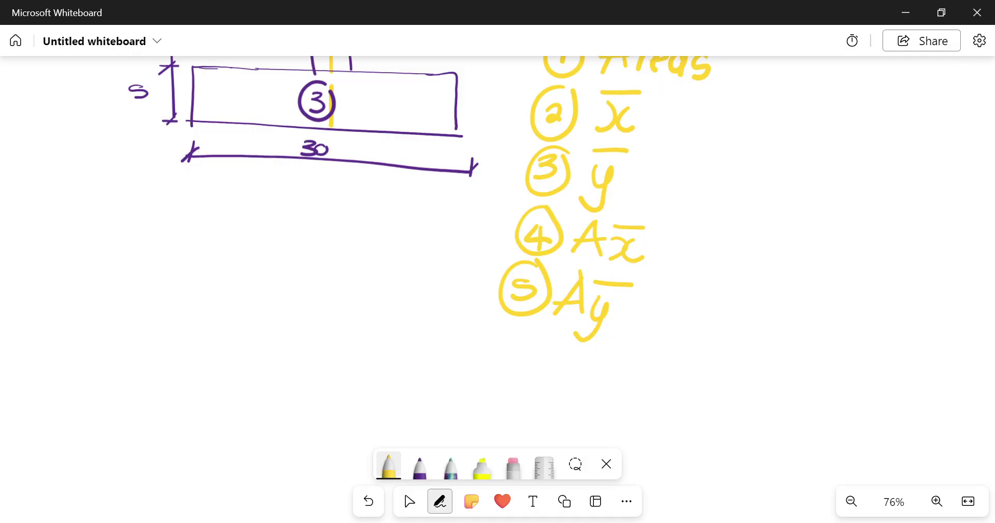
scroll(420, 285, "down", 1)
left_click(420, 467)
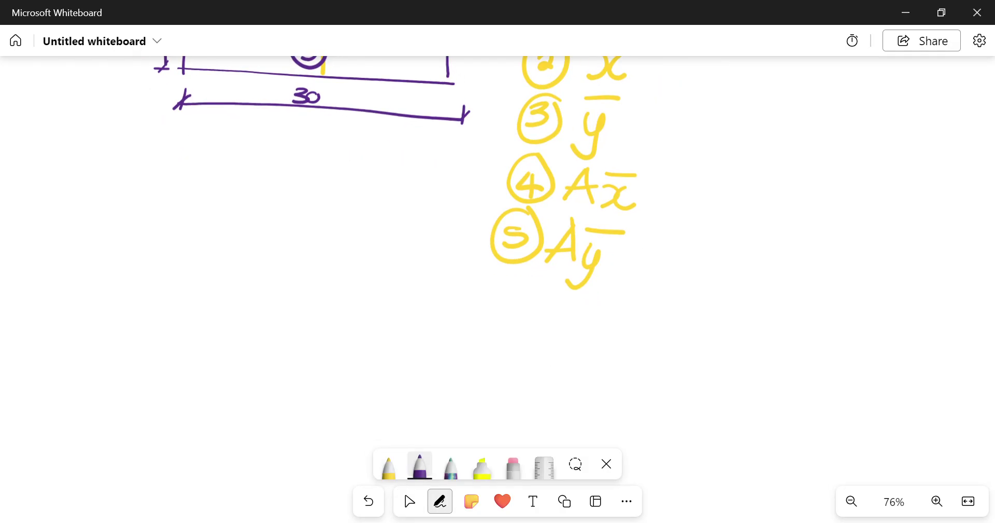
mouse_move(28, 233)
left_mouse_down()
mouse_move(59, 231)
mouse_move(52, 216)
left_mouse_up()
mouse_move(72, 220)
left_mouse_down()
mouse_move(71, 238)
mouse_move(17, 292)
left_mouse_up()
mouse_move(38, 255)
left_mouse_down()
mouse_move(46, 299)
mouse_move(40, 279)
left_mouse_up()
mouse_move(48, 282)
left_mouse_down()
mouse_move(50, 300)
mouse_move(72, 300)
left_mouse_up()
mouse_move(26, 316)
left_mouse_down()
mouse_move(18, 349)
mouse_move(35, 355)
left_mouse_up()
left_click_drag(4, 340, 45, 332)
mouse_move(43, 340)
left_mouse_down()
mouse_move(57, 353)
mouse_move(43, 362)
left_mouse_up()
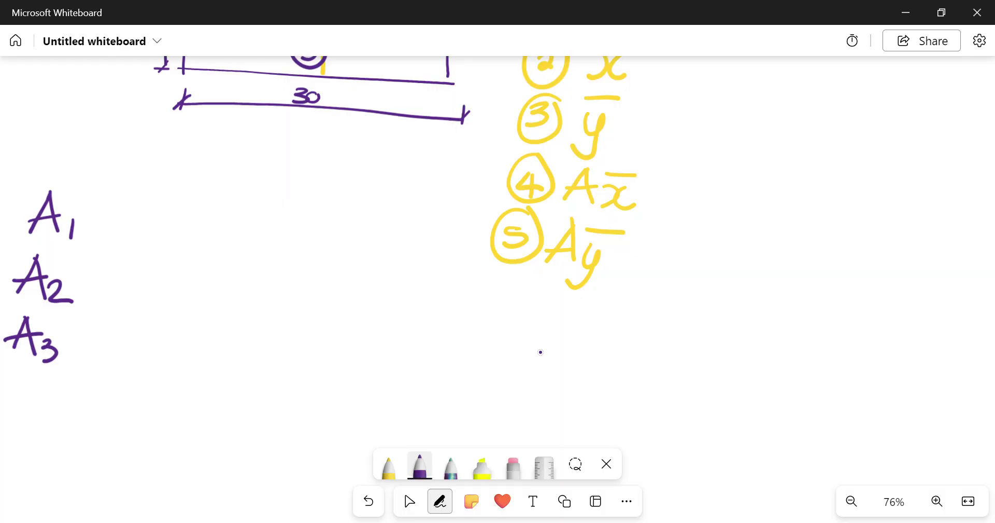
left_click_drag(314, 228, 338, 256)
Write the X₁, X₂, X₃ column mid-board
mouse_move(336, 226)
left_mouse_down()
mouse_move(314, 259)
mouse_move(339, 265)
mouse_move(325, 307)
left_mouse_up()
mouse_move(324, 281)
left_mouse_down()
mouse_move(306, 313)
mouse_move(345, 318)
mouse_move(329, 378)
left_mouse_up()
left_click(325, 345)
left_click_drag(324, 345, 303, 377)
mouse_move(336, 369)
left_mouse_down()
mouse_move(348, 377)
mouse_move(342, 389)
left_mouse_up()
Write the y₁, y₂, y₃ column at the right
left_click_drag(543, 262, 549, 280)
mouse_move(561, 261)
left_mouse_down()
mouse_move(529, 294)
mouse_move(567, 289)
left_mouse_up()
left_click_drag(536, 320, 542, 336)
mouse_move(551, 316)
left_mouse_down()
mouse_move(522, 357)
mouse_move(530, 369)
left_mouse_up()
mouse_move(552, 337)
left_mouse_down()
mouse_move(553, 349)
mouse_move(569, 349)
left_mouse_up()
mouse_move(531, 376)
left_mouse_down()
mouse_move(540, 385)
mouse_move(507, 409)
mouse_move(542, 412)
mouse_move(553, 365)
left_mouse_up()
left_click_drag(535, 304, 561, 301)
Add bars over the y and X labels to make them ȳ and x̄
left_click_drag(543, 251, 574, 248)
left_click_drag(312, 211, 348, 211)
left_click_drag(304, 272, 332, 271)
left_click_drag(305, 340, 334, 340)
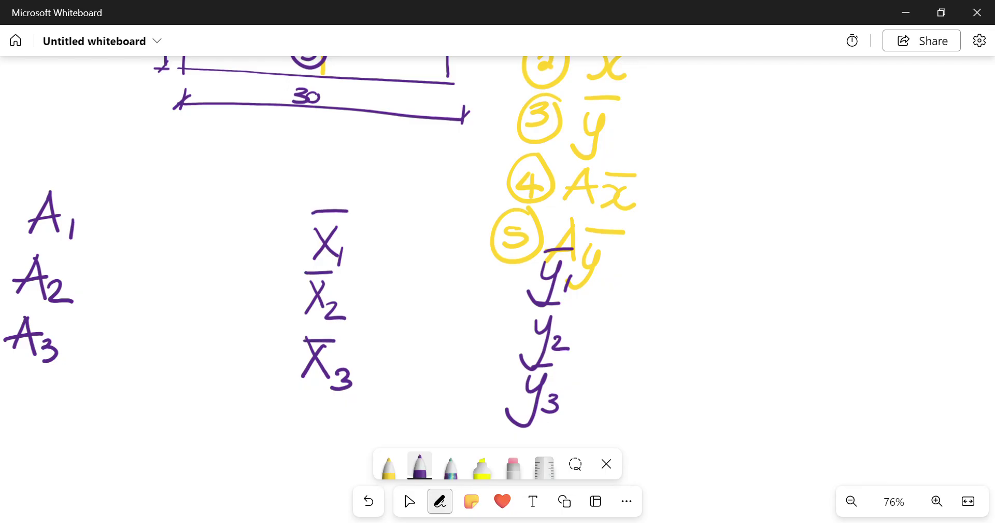
Write A₁ = 20×5 = 100
scroll(403, 487, "up", 6)
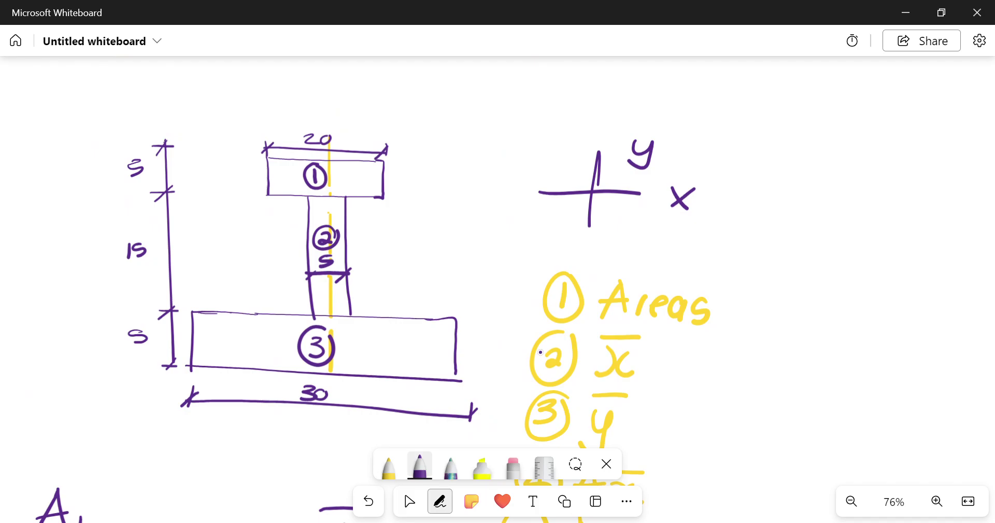
scroll(404, 487, "down", 4)
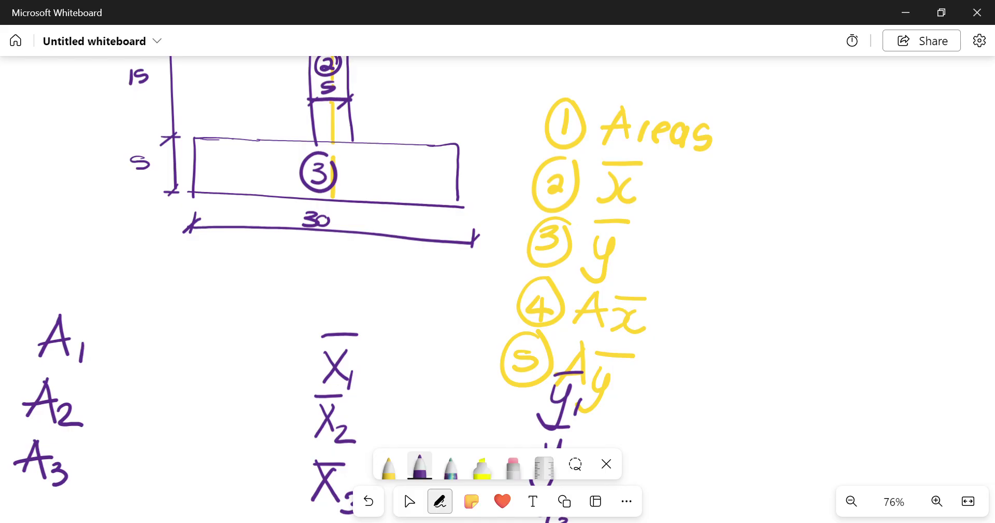
left_click_drag(100, 348, 113, 353)
mouse_move(119, 341)
left_mouse_down()
mouse_move(132, 354)
mouse_move(137, 339)
mouse_move(160, 356)
left_mouse_up()
mouse_move(158, 340)
left_mouse_down()
mouse_move(148, 357)
mouse_move(161, 358)
left_mouse_up()
left_click_drag(166, 340, 206, 346)
left_click_drag(193, 354, 221, 360)
mouse_move(233, 345)
left_mouse_down()
mouse_move(226, 358)
mouse_move(236, 346)
left_mouse_up()
left_click_drag(257, 347, 257, 348)
Write A₂ = 15×5 = 75
scroll(403, 487, "up", 3)
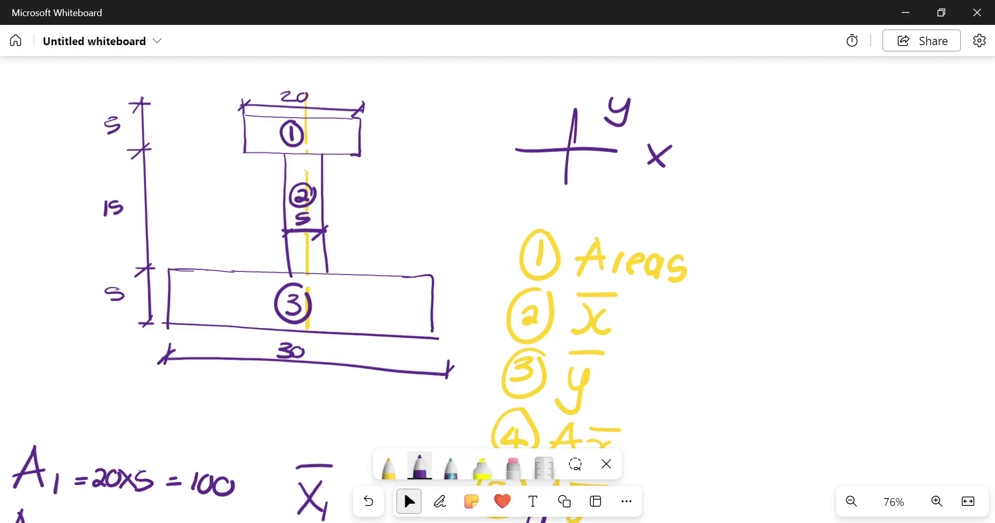
scroll(404, 487, "down", 3)
left_click(111, 438)
left_click_drag(107, 449, 118, 447)
left_click_drag(127, 440, 125, 454)
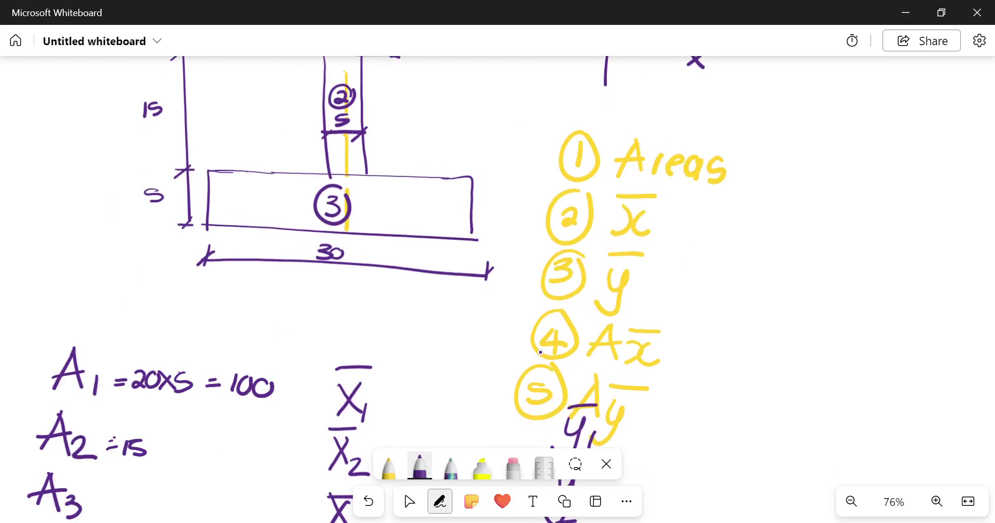
left_click_drag(150, 442, 162, 457)
mouse_move(162, 442)
left_mouse_down()
mouse_move(150, 458)
mouse_move(167, 461)
left_mouse_up()
left_click_drag(191, 451, 210, 449)
mouse_move(192, 459)
left_mouse_down()
mouse_move(221, 451)
mouse_move(228, 461)
mouse_move(249, 460)
mouse_move(238, 464)
mouse_move(250, 447)
left_mouse_up()
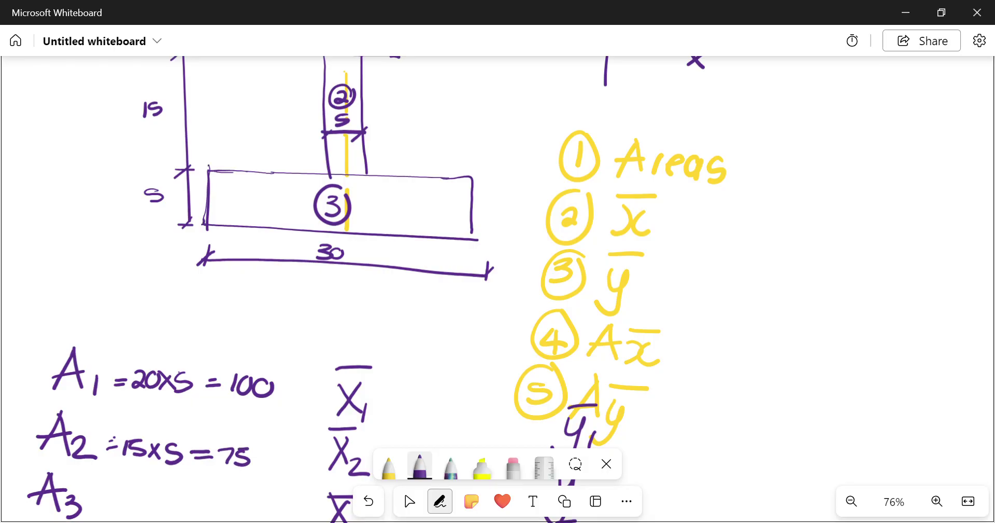
Write A₃ = 30×5 = 150
scroll(497, 259, "down", 2)
left_click_drag(123, 397, 133, 396)
mouse_move(118, 404)
left_mouse_down()
mouse_move(134, 411)
mouse_move(157, 395)
mouse_move(181, 414)
left_mouse_up()
mouse_move(179, 399)
left_mouse_down()
mouse_move(168, 413)
mouse_move(193, 405)
mouse_move(191, 415)
left_mouse_up()
left_click_drag(218, 404, 233, 409)
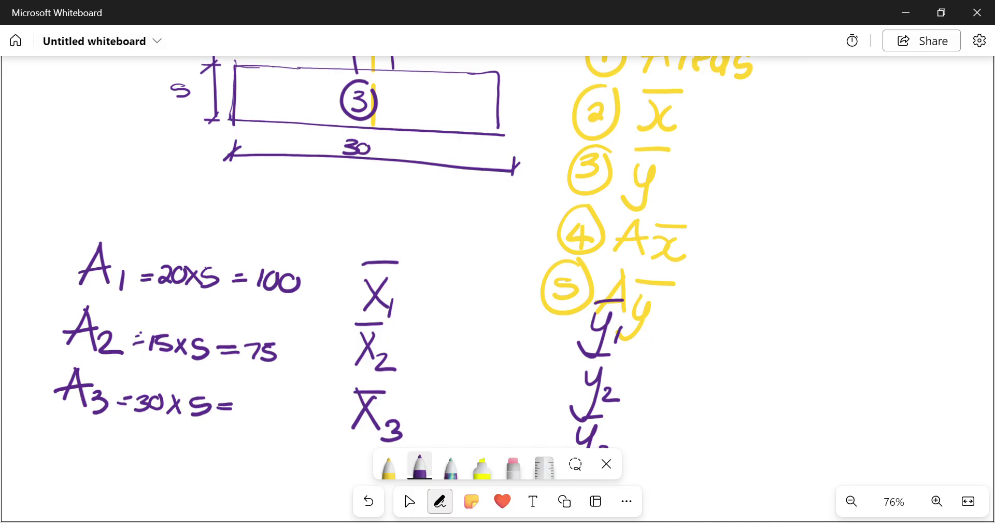
left_click_drag(244, 396, 242, 418)
mouse_move(264, 400)
left_mouse_down()
mouse_move(252, 401)
mouse_move(253, 420)
mouse_move(284, 406)
left_mouse_up()
Write the total ΣA = 325 mm², then scroll back up to the sketch
scroll(540, 352, "down", 3)
mouse_move(67, 364)
left_mouse_down()
mouse_move(52, 381)
mouse_move(55, 395)
left_mouse_up()
left_click_drag(77, 377, 61, 401)
mouse_move(79, 375)
left_mouse_down()
mouse_move(65, 393)
mouse_move(92, 393)
left_mouse_up()
left_click_drag(106, 388, 131, 387)
left_click_drag(104, 395, 133, 395)
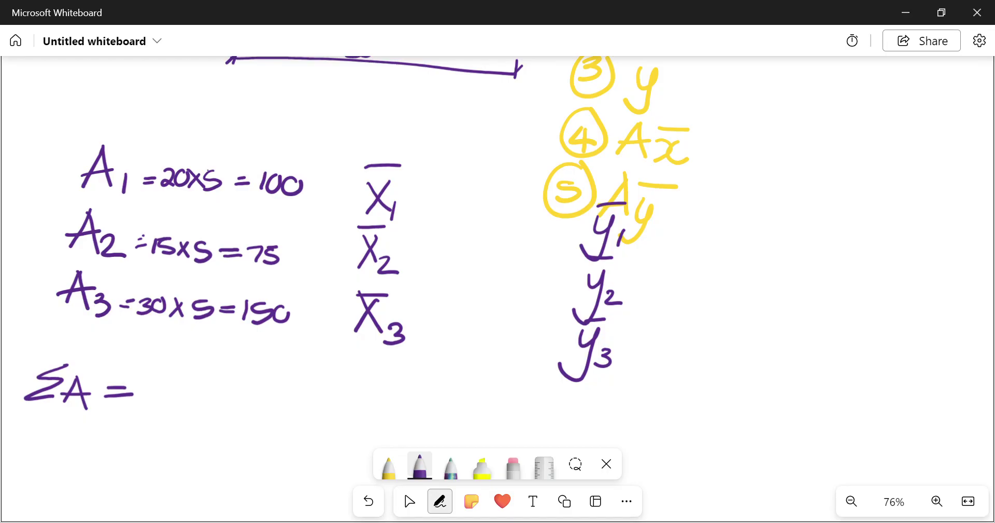
mouse_move(154, 389)
left_mouse_down()
mouse_move(150, 410)
mouse_move(202, 396)
mouse_move(192, 410)
mouse_move(248, 412)
mouse_move(267, 399)
left_mouse_up()
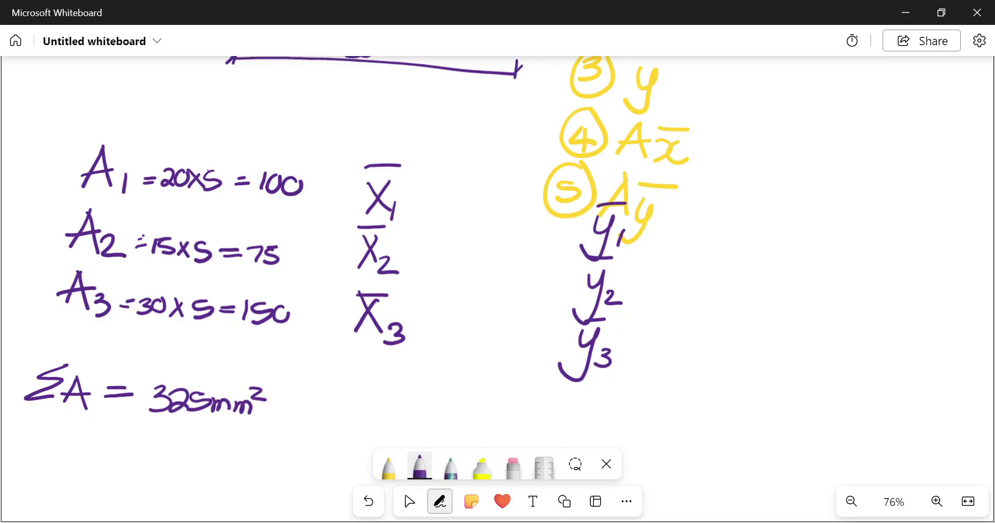
scroll(498, 290, "up", 4)
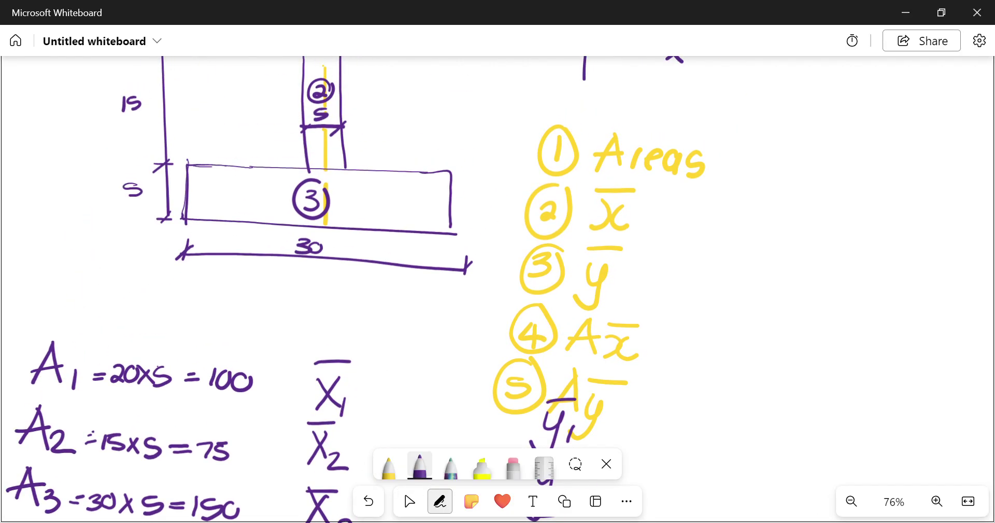
Zoom out to 58% and retrace the line along the sketch's bottom edge
scroll(498, 290, "down", 3)
left_click(403, 488)
scroll(498, 291, "up", 1)
left_click(440, 501)
left_click_drag(384, 215, 478, 213)
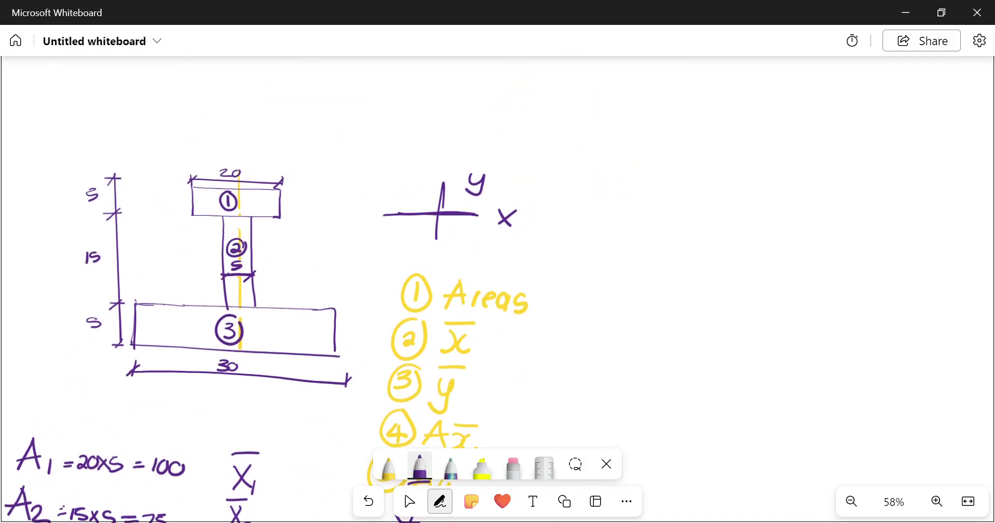
Draw yellow x and y axes along the I-section's bottom and left edges
left_click(389, 466)
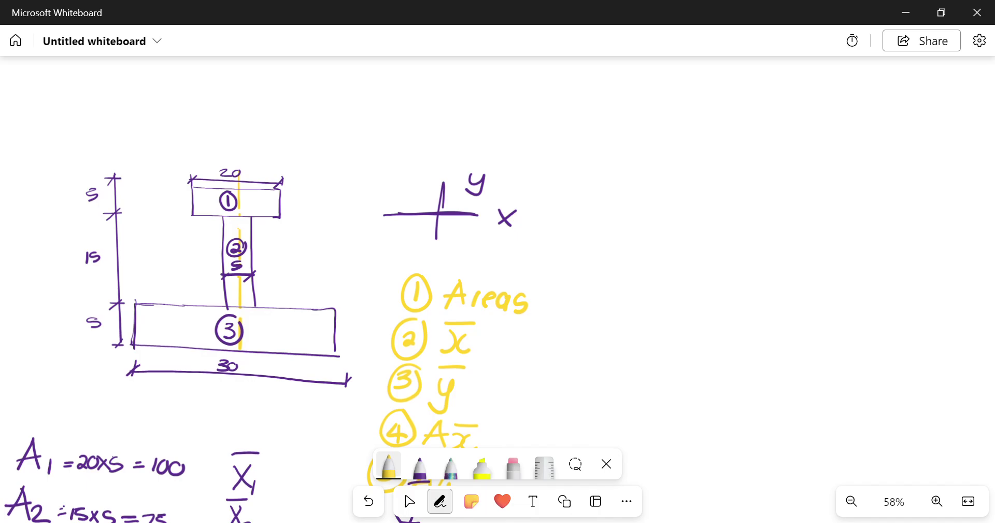
left_click_drag(126, 346, 340, 353)
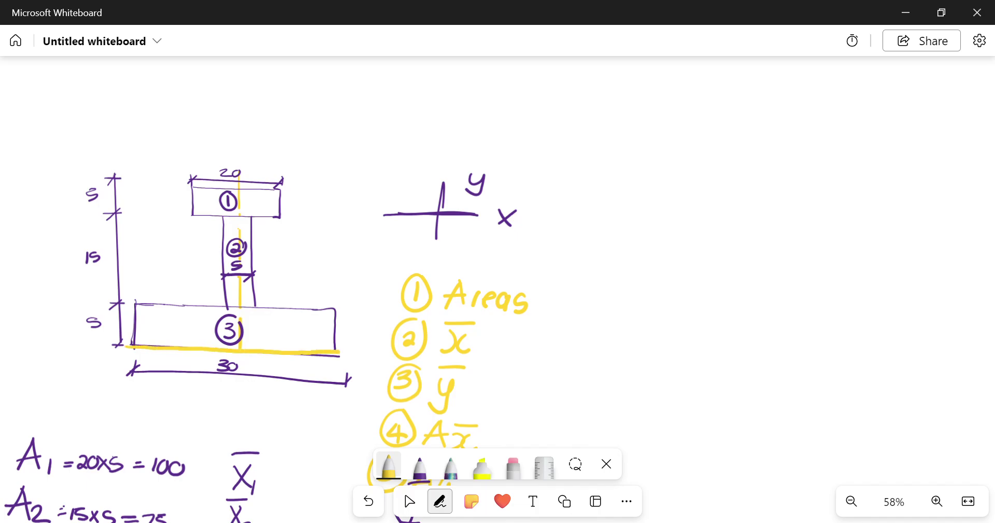
left_click_drag(131, 167, 133, 346)
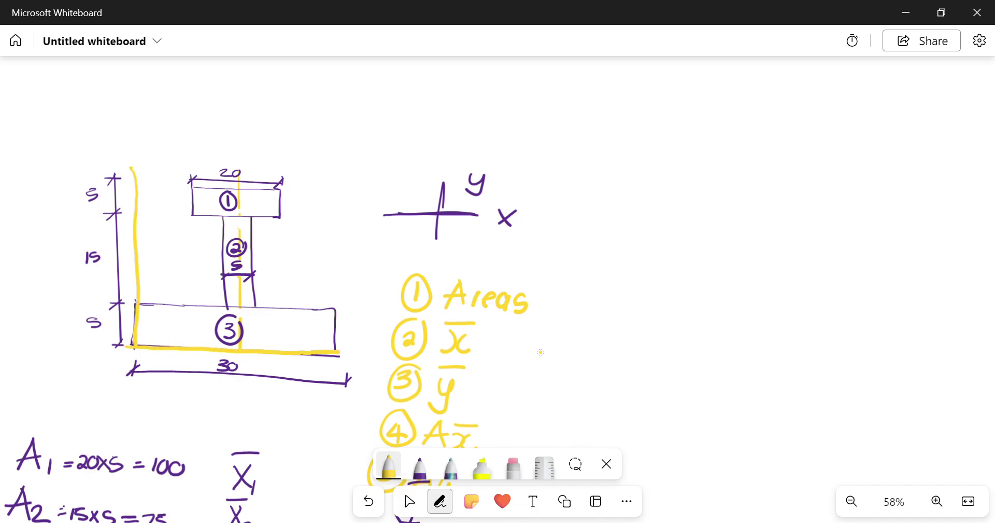
mouse_move(322, 353)
left_mouse_down()
mouse_move(371, 357)
mouse_move(371, 347)
mouse_move(358, 351)
left_mouse_up()
mouse_move(128, 169)
left_mouse_down()
mouse_move(156, 163)
mouse_move(139, 196)
left_mouse_up()
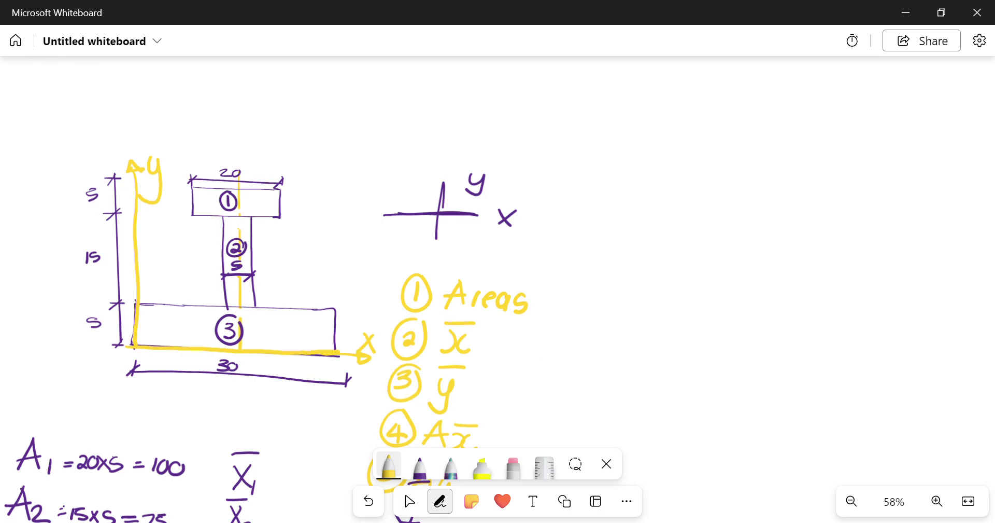
Draw yellow lines from the y-axis to parts 1, 2 and 3, plus L-shaped axes at right
left_click_drag(139, 196, 234, 204)
left_click_drag(138, 268, 240, 271)
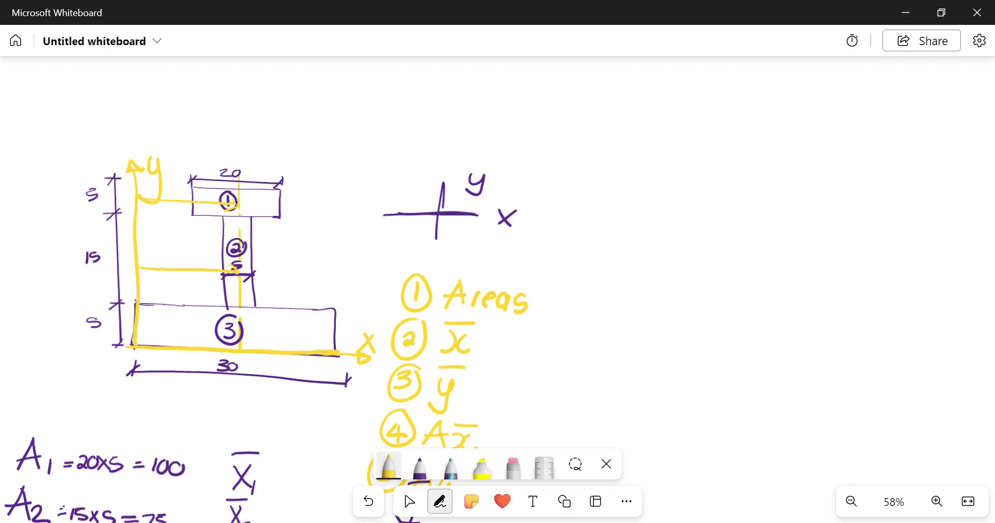
left_click_drag(137, 328, 239, 333)
mouse_move(640, 106)
left_mouse_down()
mouse_move(614, 284)
mouse_move(830, 289)
left_mouse_up()
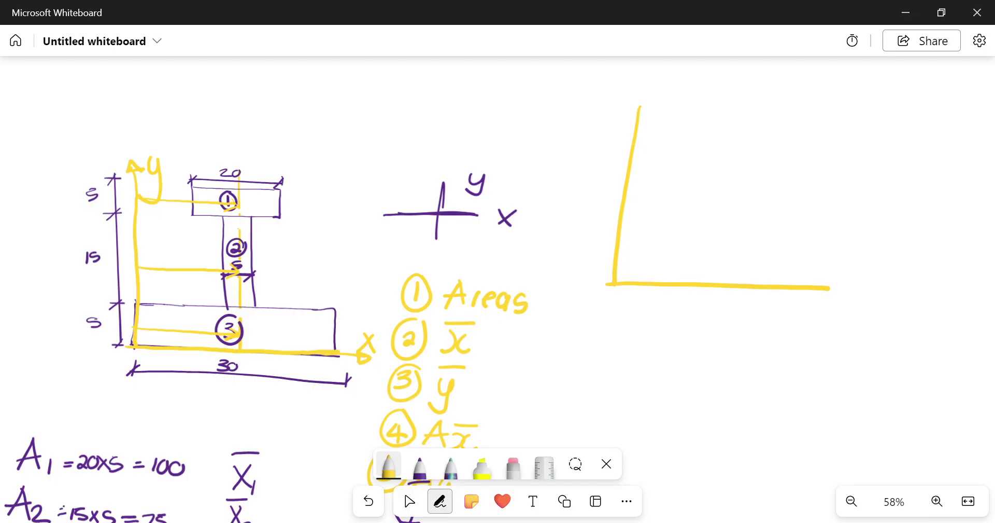
Draw three horizontal arrows from the vertical axis of the side sketch
left_click_drag(636, 144, 781, 148)
mouse_move(766, 132)
left_mouse_down()
mouse_move(790, 155)
mouse_move(754, 163)
left_mouse_up()
left_click_drag(617, 196, 792, 213)
mouse_move(768, 198)
left_mouse_down()
mouse_move(792, 213)
mouse_move(768, 221)
left_mouse_up()
mouse_move(619, 250)
left_mouse_down()
mouse_move(757, 261)
mouse_move(732, 273)
left_mouse_up()
Extend the baseline and draw three upward arrows from it
mouse_move(831, 287)
left_mouse_down()
mouse_move(874, 288)
mouse_move(836, 209)
mouse_move(838, 149)
mouse_move(861, 249)
mouse_move(863, 213)
left_mouse_up()
mouse_move(858, 227)
left_mouse_down()
mouse_move(866, 211)
mouse_move(880, 232)
left_mouse_up()
mouse_move(890, 295)
left_mouse_down()
mouse_move(907, 173)
mouse_move(925, 196)
left_mouse_up()
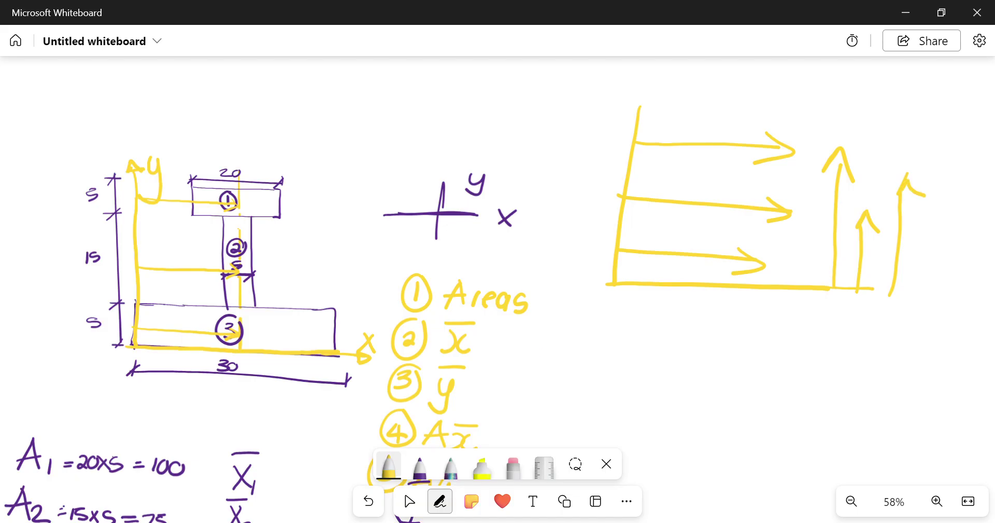
scroll(466, 291, "down", 5)
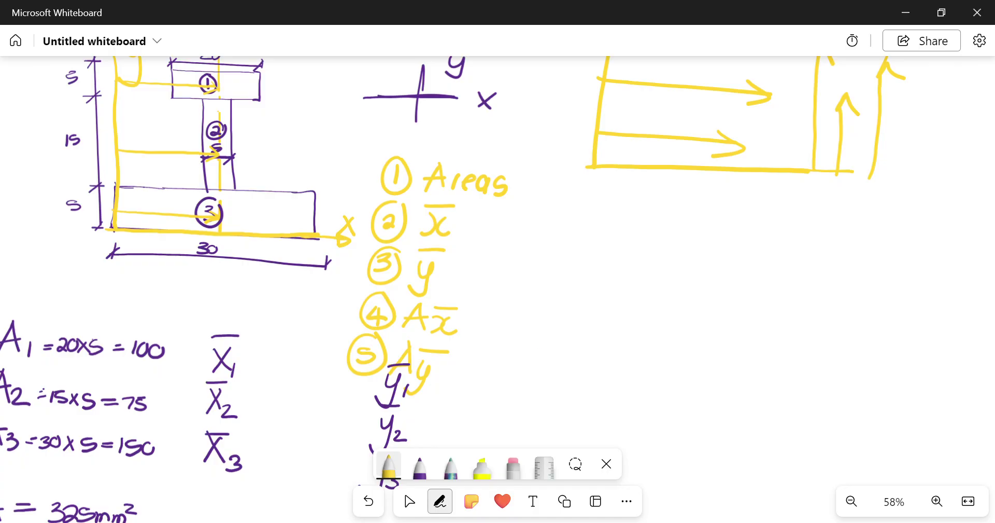
scroll(498, 290, "up", 3)
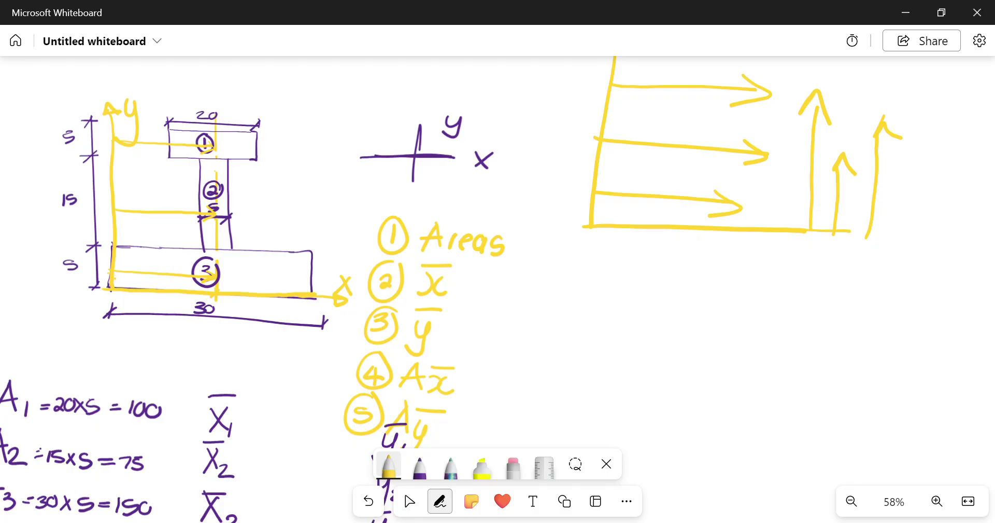
Write 15 beside x̄1, x̄2 and x̄3
scroll(541, 352, "down", 4)
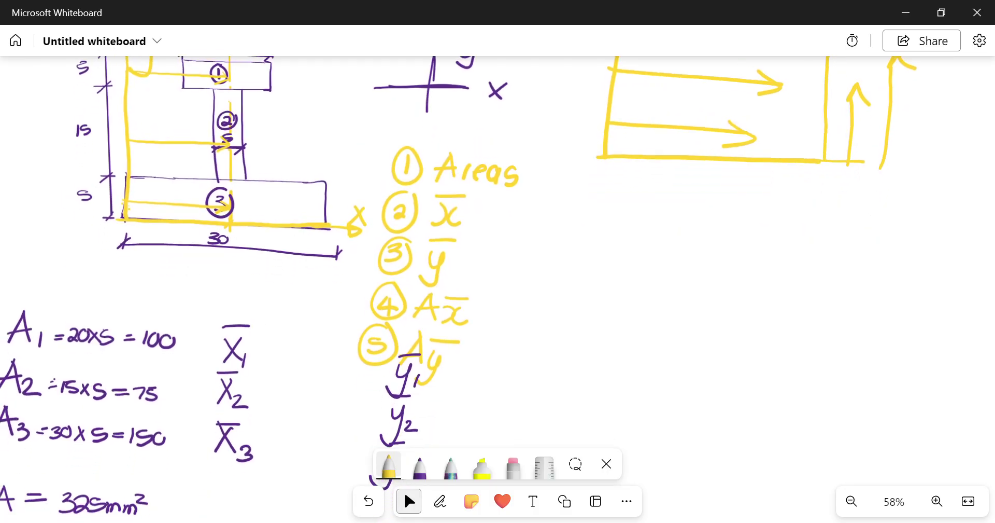
mouse_move(290, 333)
left_mouse_down()
mouse_move(294, 355)
mouse_move(278, 400)
mouse_move(292, 398)
left_mouse_up()
mouse_move(282, 430)
left_mouse_down()
mouse_move(278, 447)
mouse_move(292, 452)
mouse_move(307, 425)
left_mouse_up()
Extend the side sketch's baseline and mark the bottom rectangle's centre with guide lines
scroll(541, 352, "down", 3)
scroll(540, 352, "up", 5)
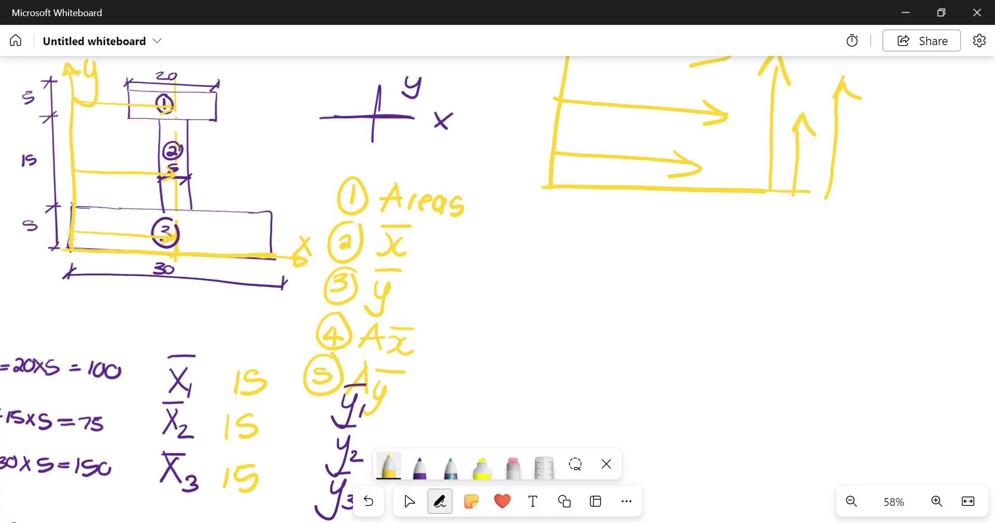
scroll(540, 352, "up", 4)
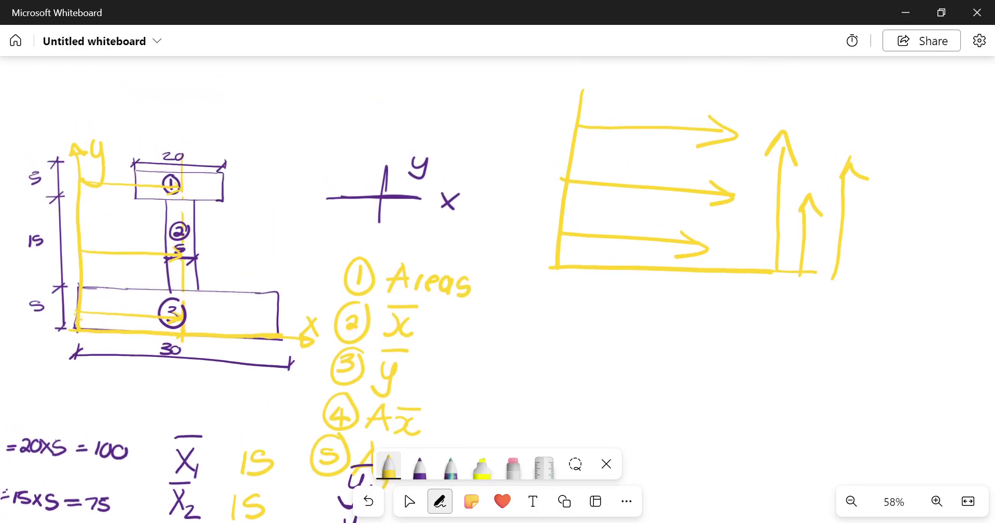
left_click_drag(746, 193, 841, 195)
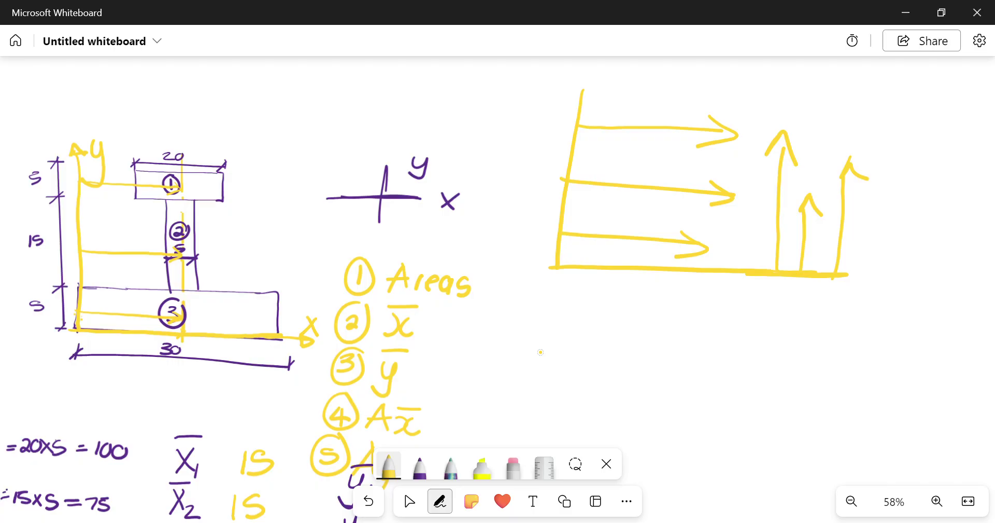
mouse_move(197, 314)
left_mouse_down()
mouse_move(274, 313)
mouse_move(231, 333)
mouse_move(232, 313)
left_mouse_up()
left_click_drag(174, 240, 280, 240)
Draw yellow guide lines on the sketch level with part 1 and at its lower left
left_click_drag(249, 334, 249, 240)
left_click_drag(188, 187, 311, 188)
left_click_drag(271, 331, 280, 183)
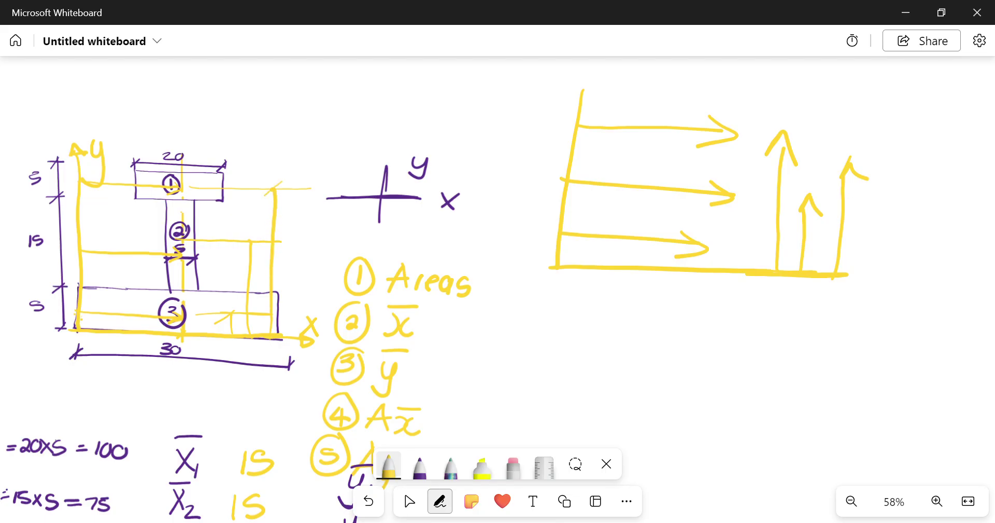
left_click_drag(518, 337, 512, 280)
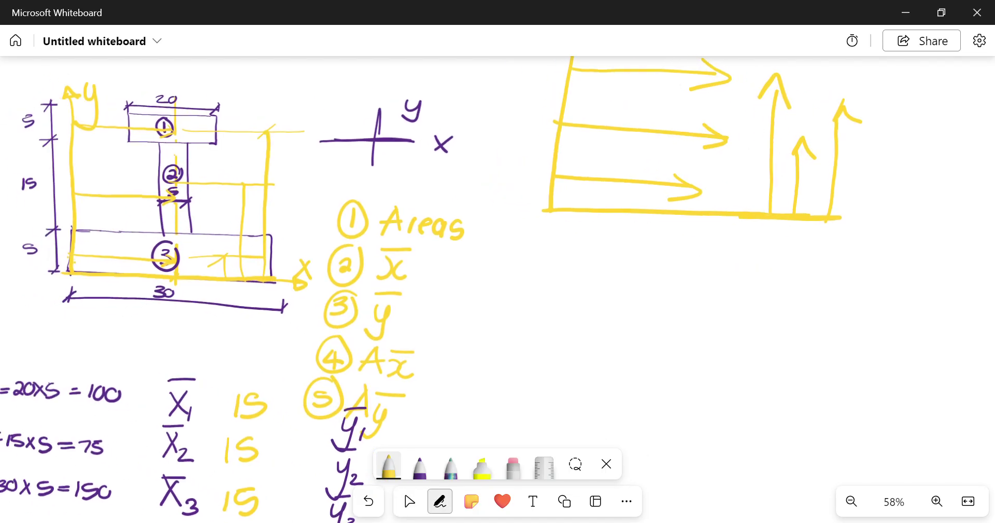
mouse_move(47, 230)
left_mouse_down()
mouse_move(72, 231)
mouse_move(59, 275)
left_mouse_up()
Start the ȳ1 value and erase the yellow numbered step list
left_click_drag(583, 443, 539, 349)
mouse_move(359, 330)
left_mouse_down()
mouse_move(383, 354)
mouse_move(397, 346)
left_mouse_up()
left_click(513, 466)
mouse_move(291, 300)
left_mouse_down()
mouse_move(331, 333)
mouse_move(291, 302)
mouse_move(276, 304)
mouse_move(331, 270)
mouse_move(314, 286)
mouse_move(354, 286)
mouse_move(309, 267)
mouse_move(334, 230)
mouse_move(289, 216)
left_mouse_up()
left_click_drag(334, 342, 326, 342)
Write /2 under the 15 dimension and draw a vertical guide between parts 1 and 3
left_click(389, 466)
left_click_drag(363, 260, 423, 345)
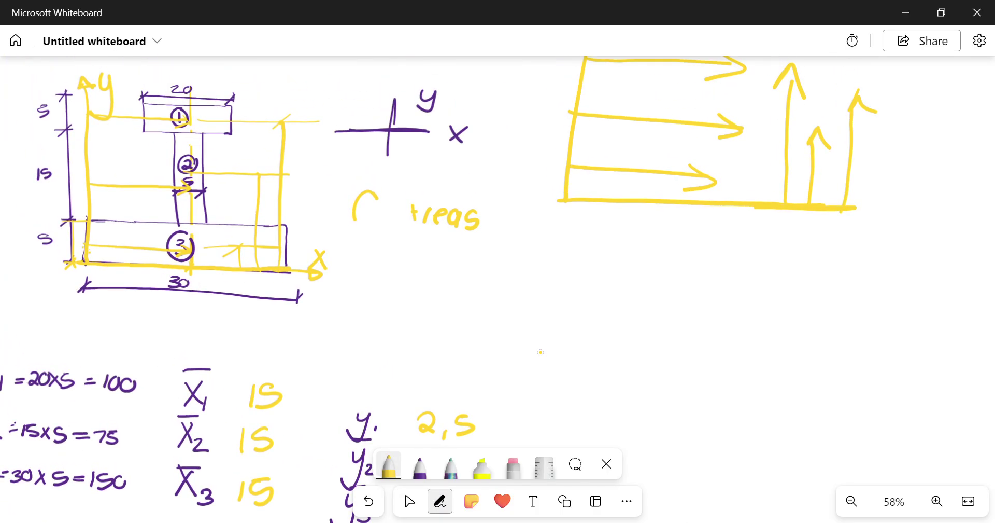
mouse_move(49, 178)
left_mouse_down()
mouse_move(43, 192)
mouse_move(57, 197)
left_mouse_up()
mouse_move(147, 130)
left_mouse_down()
mouse_move(149, 231)
mouse_move(164, 220)
left_mouse_up()
left_click_drag(135, 146, 152, 132)
left_click_drag(149, 230, 149, 267)
Write 12.5 beside ȳ2
left_click(409, 501)
left_click(440, 501)
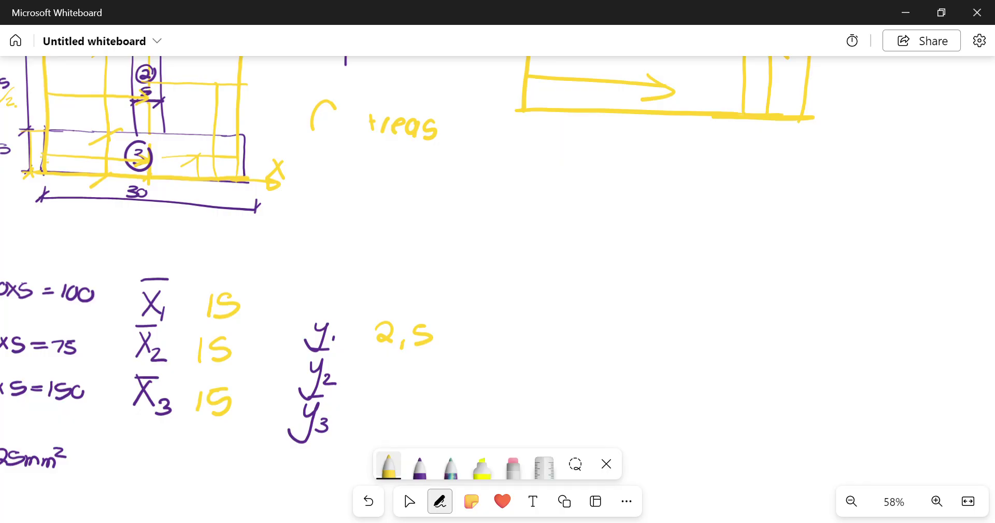
mouse_move(377, 369)
left_mouse_down()
mouse_move(376, 388)
mouse_move(412, 380)
mouse_move(414, 390)
left_mouse_up()
left_click(404, 384)
Write 2.5 beside ȳ3
scroll(541, 352, "up", 3)
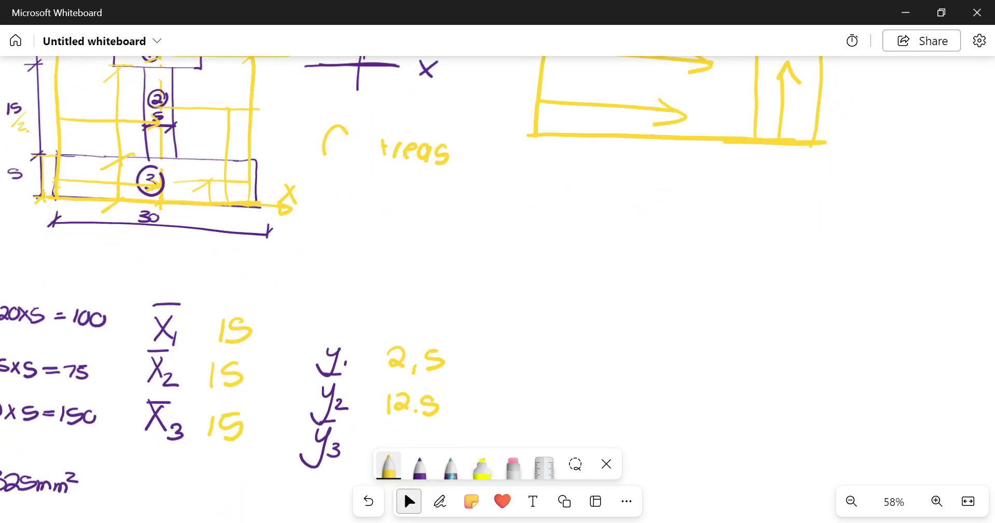
scroll(404, 487, "down", 1)
left_click(440, 501)
scroll(540, 351, "down", 4)
mouse_move(353, 363)
left_mouse_down()
mouse_move(365, 359)
mouse_move(369, 372)
left_mouse_up()
mouse_move(378, 374)
left_mouse_down()
mouse_move(375, 383)
mouse_move(388, 363)
left_mouse_up()
left_click_drag(388, 363, 390, 376)
Erase the wrong value beside ȳ1 and return to yellow ink
left_click(514, 466)
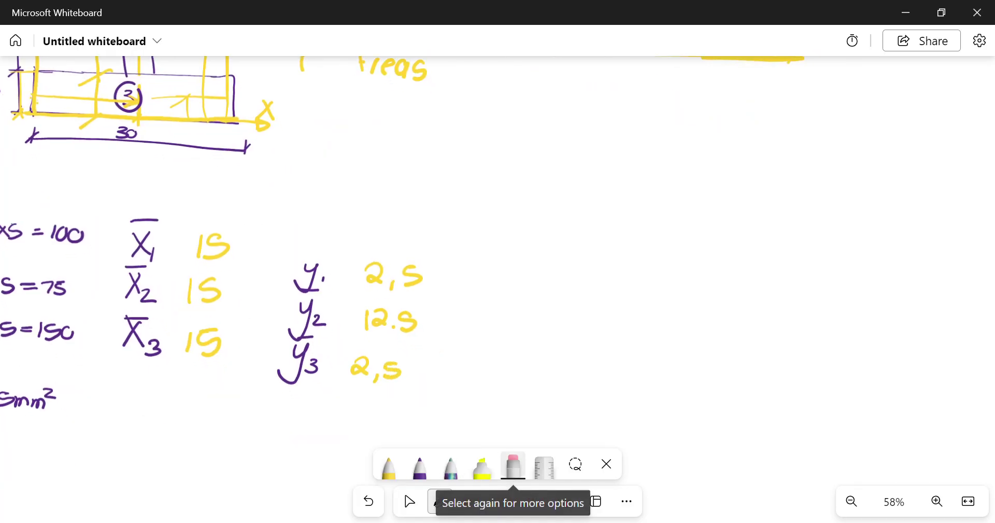
mouse_move(415, 275)
left_mouse_down()
mouse_move(378, 271)
mouse_move(402, 286)
left_mouse_up()
left_click(389, 466)
scroll(542, 355, "up", 10)
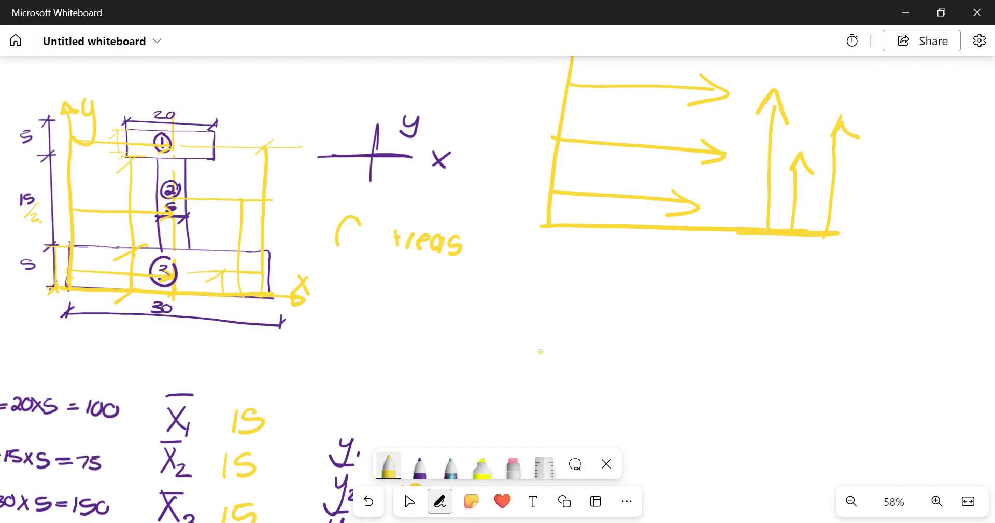
Add a vertical guide and /2 beside the top 5 dimension, then write 22.5 beside ȳ1
left_click_drag(115, 156, 122, 290)
mouse_move(30, 133)
left_mouse_down()
mouse_move(22, 152)
mouse_move(37, 155)
left_mouse_up()
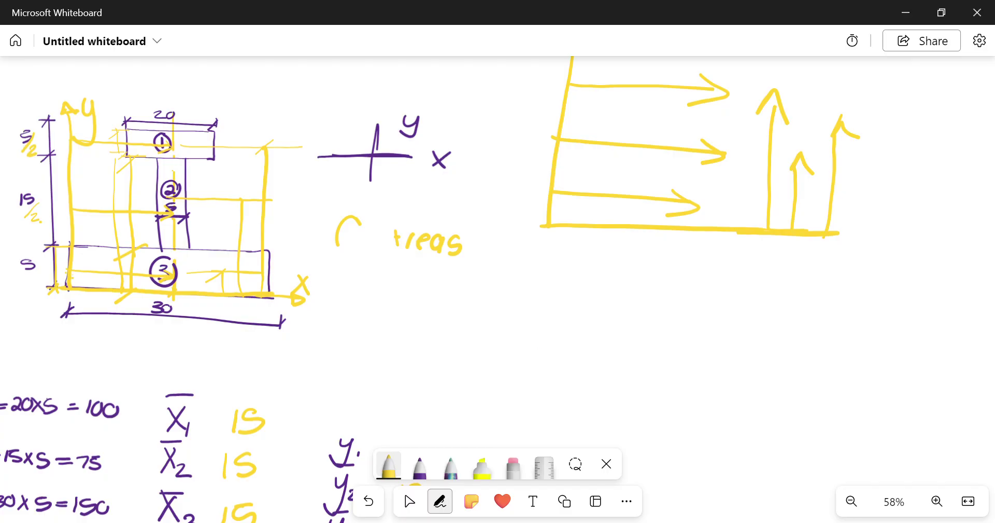
left_click_drag(518, 363, 390, 210)
left_click_drag(273, 292, 323, 308)
left_click(312, 307)
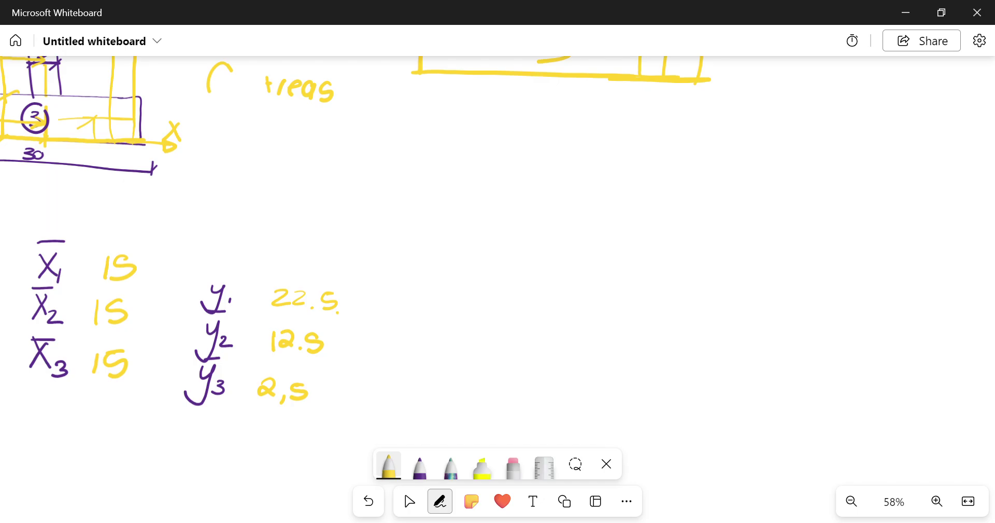
Zoom out to 36% and switch to the purple pen
scroll(261, 364, "down", 4)
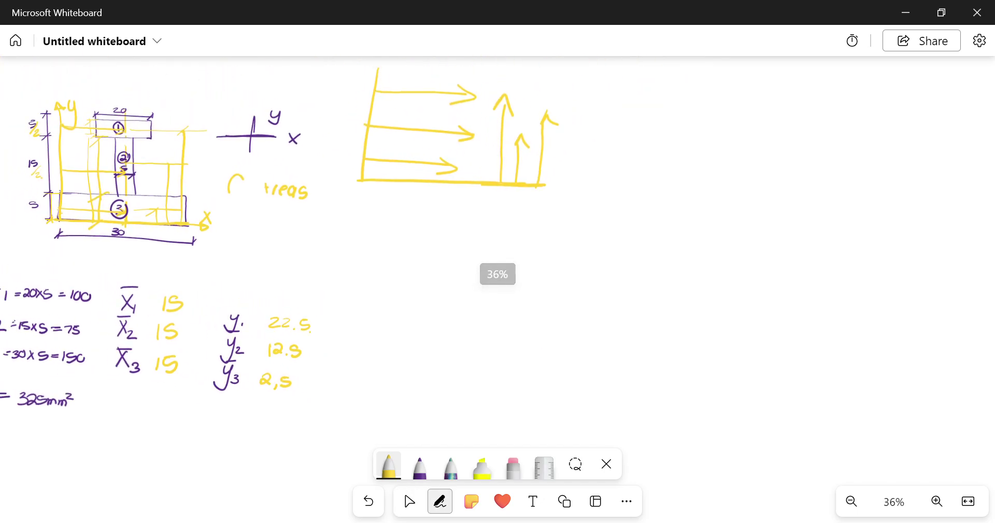
left_click(409, 501)
left_click(440, 501)
left_click(419, 466)
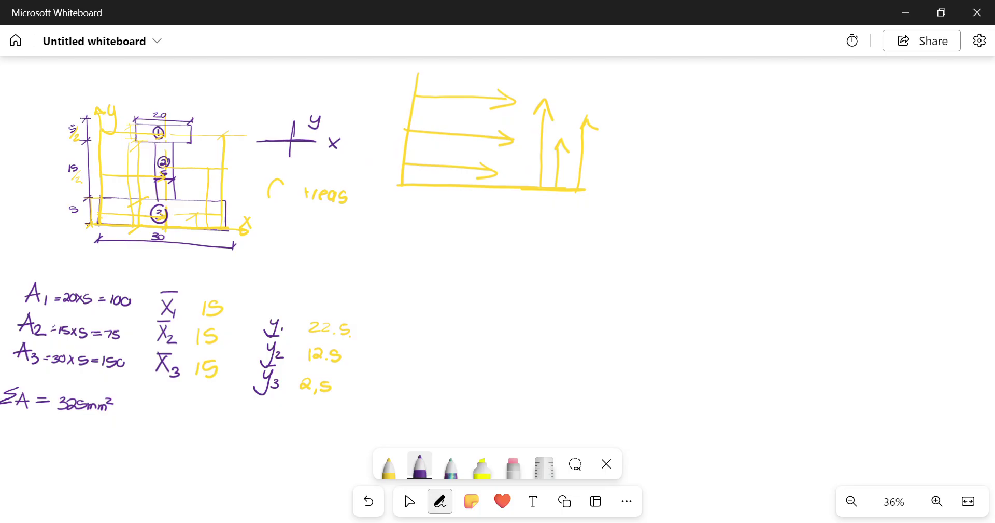
scroll(403, 483, "down", 1)
left_click(409, 500)
left_click(439, 501)
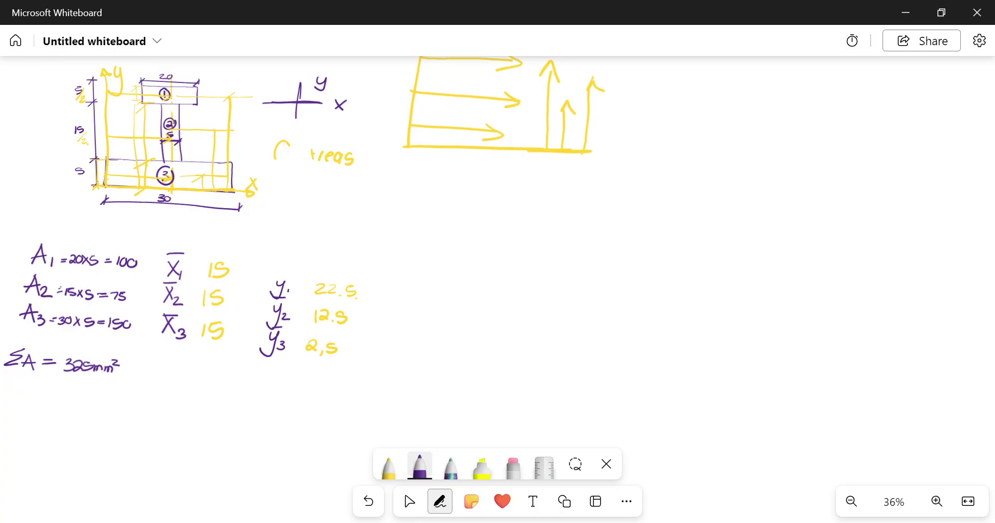
key("Escape")
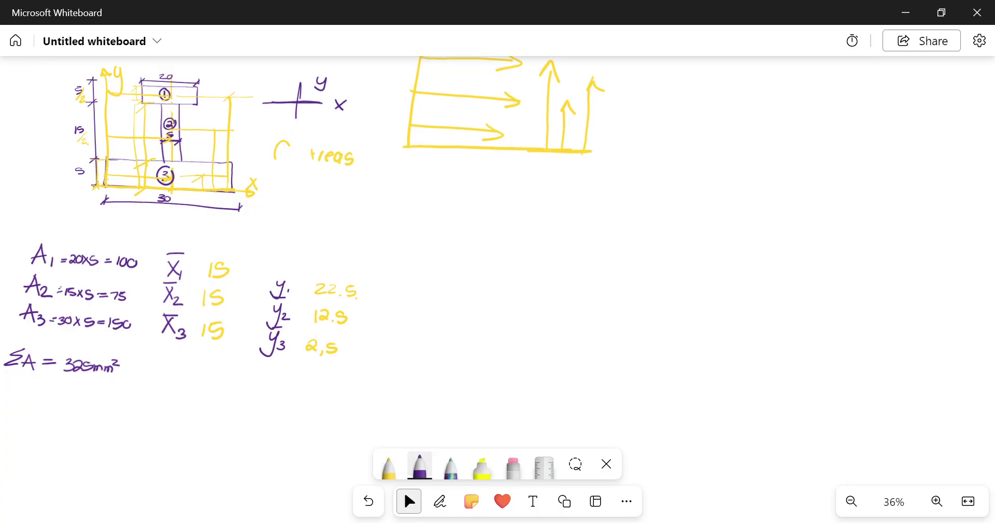
left_click(420, 464)
scroll(403, 311, "down", 2)
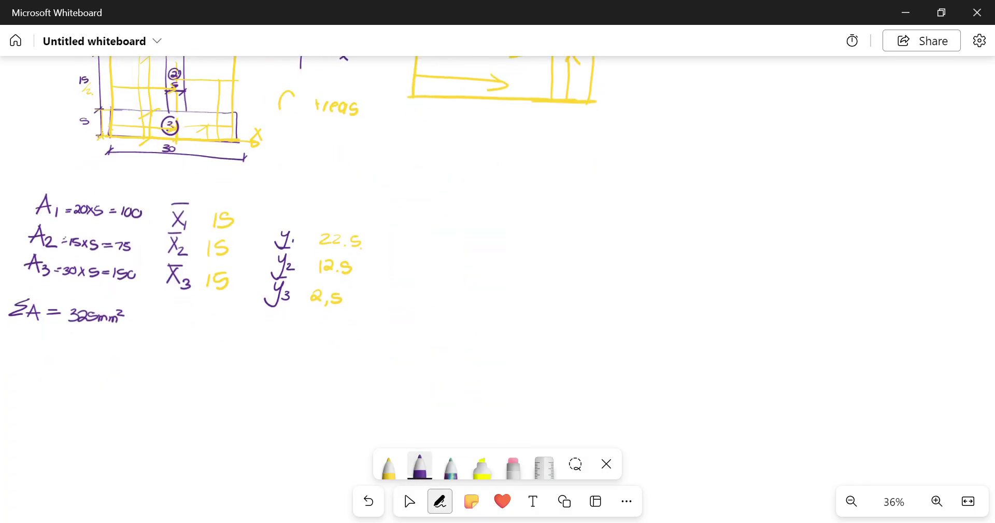
left_click(440, 501)
Write Xc = A1X1 + A2 below the area total
mouse_move(72, 278)
left_mouse_down()
mouse_move(67, 306)
mouse_move(83, 294)
mouse_move(110, 315)
mouse_move(113, 295)
mouse_move(133, 293)
left_mouse_up()
mouse_move(111, 299)
left_mouse_down()
mouse_move(159, 287)
mouse_move(165, 312)
left_mouse_up()
mouse_move(151, 302)
left_mouse_down()
mouse_move(163, 300)
mouse_move(170, 314)
mouse_move(190, 309)
mouse_move(175, 306)
left_mouse_up()
mouse_move(193, 301)
left_mouse_down()
mouse_move(195, 312)
mouse_move(228, 299)
mouse_move(216, 308)
mouse_move(247, 283)
left_mouse_up()
mouse_move(247, 284)
left_mouse_down()
mouse_move(256, 312)
mouse_move(253, 294)
left_mouse_up()
left_click_drag(255, 301, 275, 312)
Add X2 + A3X3 and the fraction bar over ΣA
mouse_move(276, 286)
left_mouse_down()
mouse_move(293, 314)
mouse_move(272, 314)
mouse_move(349, 310)
left_mouse_up()
mouse_move(337, 304)
left_mouse_down()
mouse_move(337, 317)
mouse_move(371, 318)
mouse_move(373, 304)
left_mouse_up()
mouse_move(375, 303)
left_mouse_down()
mouse_move(384, 308)
mouse_move(372, 315)
mouse_move(413, 320)
left_mouse_up()
mouse_move(411, 293)
left_mouse_down()
mouse_move(398, 316)
mouse_move(414, 317)
left_mouse_up()
left_click_drag(134, 331, 421, 325)
mouse_move(262, 338)
left_mouse_down()
mouse_move(262, 358)
mouse_move(292, 369)
mouse_move(294, 354)
left_mouse_up()
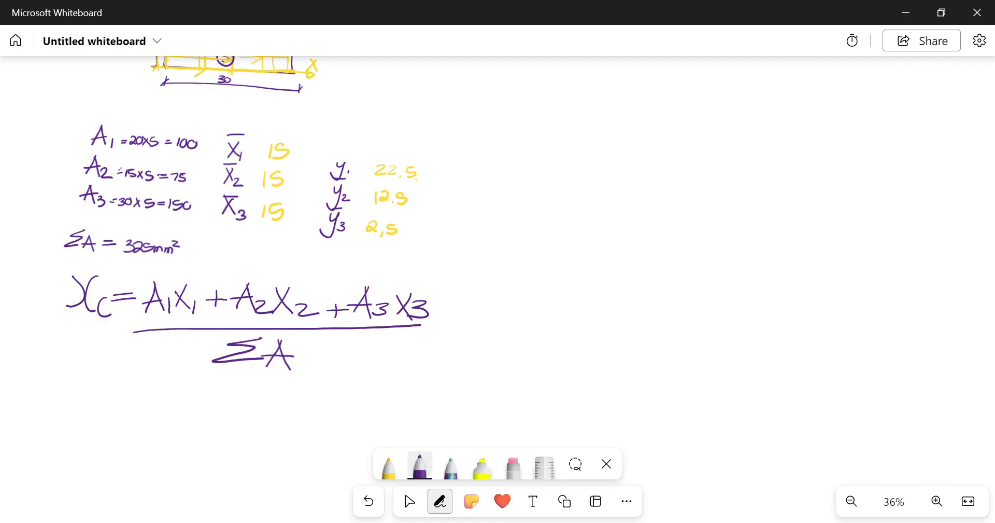
Draw a double divider line beside the Xc formula and write Yc = A1Y1
scroll(233, 213, "down", 2)
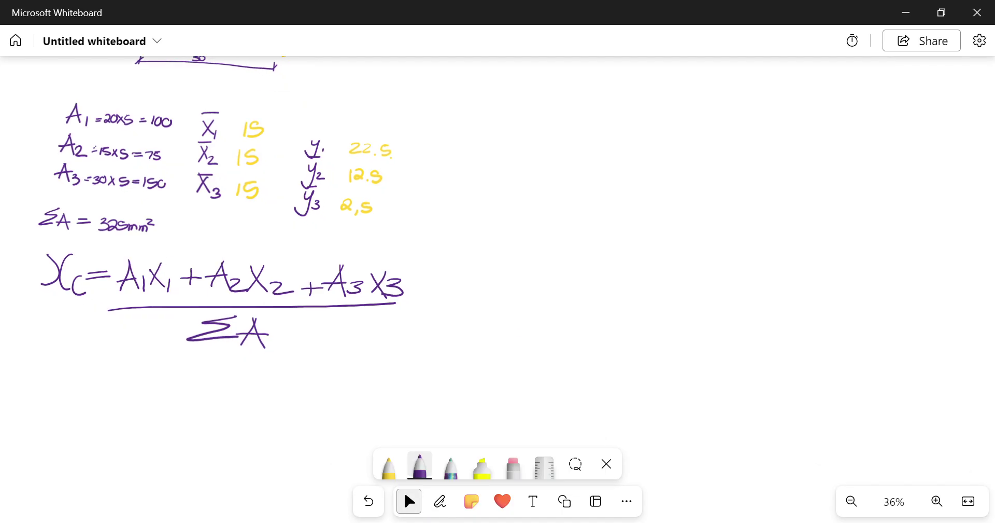
mouse_move(448, 218)
left_mouse_down()
mouse_move(423, 397)
mouse_move(440, 390)
left_mouse_up()
left_click_drag(478, 247, 499, 269)
mouse_move(504, 247)
left_mouse_down()
mouse_move(496, 287)
mouse_move(561, 277)
left_mouse_up()
left_click_drag(541, 284, 563, 282)
left_click_drag(596, 248, 584, 274)
left_click_drag(591, 245, 604, 275)
mouse_move(583, 265)
left_mouse_down()
mouse_move(603, 264)
mouse_move(612, 278)
mouse_move(633, 266)
left_mouse_up()
mouse_move(633, 266)
left_mouse_down()
mouse_move(629, 282)
mouse_move(640, 283)
mouse_move(686, 274)
left_mouse_up()
Add + A2Y2 + A3Y3 and the fraction bar over ΣA
left_click_drag(668, 268, 667, 284)
left_click_drag(705, 258, 688, 283)
mouse_move(703, 256)
left_mouse_down()
mouse_move(689, 283)
mouse_move(712, 270)
left_mouse_up()
mouse_move(716, 270)
left_mouse_down()
mouse_move(715, 290)
mouse_move(733, 274)
left_mouse_up()
mouse_move(734, 275)
left_mouse_down()
mouse_move(731, 293)
mouse_move(721, 288)
mouse_move(797, 284)
left_mouse_up()
left_click_drag(781, 275, 780, 296)
left_click_drag(825, 264, 809, 293)
mouse_move(825, 263)
left_mouse_down()
mouse_move(833, 294)
mouse_move(833, 279)
left_mouse_up()
mouse_move(834, 279)
left_mouse_down()
mouse_move(850, 281)
mouse_move(832, 294)
mouse_move(865, 283)
left_mouse_up()
mouse_move(878, 269)
left_mouse_down()
mouse_move(867, 294)
mouse_move(889, 285)
mouse_move(875, 299)
left_mouse_up()
left_click_drag(566, 296, 892, 314)
mouse_move(728, 311)
left_mouse_down()
mouse_move(725, 335)
mouse_move(749, 343)
mouse_move(757, 326)
left_mouse_up()
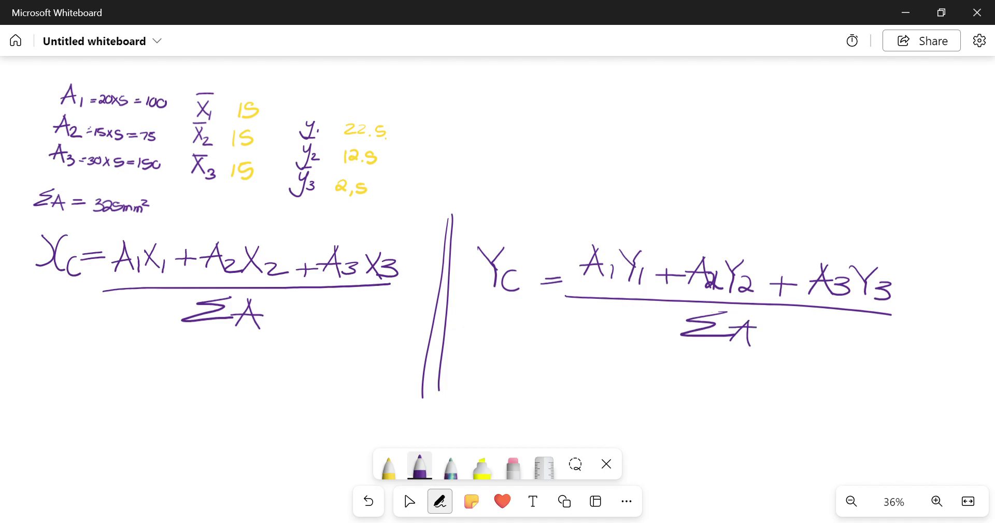
Write =(100x15)+ under the Xc formula
left_click_drag(48, 345, 63, 343)
mouse_move(48, 350)
left_mouse_down()
mouse_move(77, 330)
mouse_move(72, 361)
mouse_move(84, 340)
mouse_move(79, 359)
left_mouse_up()
left_click_drag(95, 346, 124, 359)
mouse_move(124, 346)
left_mouse_down()
mouse_move(116, 362)
mouse_move(131, 364)
left_mouse_up()
mouse_move(137, 351)
left_mouse_down()
mouse_move(136, 365)
mouse_move(150, 346)
left_mouse_up()
mouse_move(154, 336)
left_mouse_down()
mouse_move(156, 367)
mouse_move(189, 357)
mouse_move(177, 368)
left_mouse_up()
Continue with (75x15)+(150x15) in the numerator
mouse_move(202, 342)
left_mouse_down()
mouse_move(193, 369)
mouse_move(216, 367)
left_mouse_up()
left_click_drag(222, 353, 244, 369)
mouse_move(244, 354)
left_mouse_down()
mouse_move(233, 369)
mouse_move(249, 372)
left_mouse_up()
left_click_drag(264, 359, 258, 372)
mouse_move(258, 358)
left_mouse_down()
mouse_move(268, 357)
mouse_move(273, 375)
mouse_move(314, 361)
left_mouse_up()
left_click_drag(306, 356, 299, 372)
mouse_move(333, 345)
left_mouse_down()
mouse_move(325, 382)
mouse_move(342, 378)
left_mouse_up()
left_click_drag(344, 361, 363, 360)
left_click_drag(374, 361, 386, 379)
mouse_move(385, 361)
left_mouse_down()
mouse_move(374, 379)
mouse_move(391, 372)
left_mouse_up()
left_click_drag(400, 360, 401, 375)
left_click_drag(401, 359, 420, 380)
Draw the fraction line with 325 beneath and write the result = 15cm
left_click_drag(60, 387, 430, 397)
mouse_move(193, 406)
left_mouse_down()
mouse_move(204, 415)
mouse_move(191, 424)
left_mouse_up()
mouse_move(214, 408)
left_mouse_down()
mouse_move(213, 424)
mouse_move(228, 424)
left_mouse_up()
left_click_drag(233, 408, 227, 424)
left_click_drag(37, 442, 46, 450)
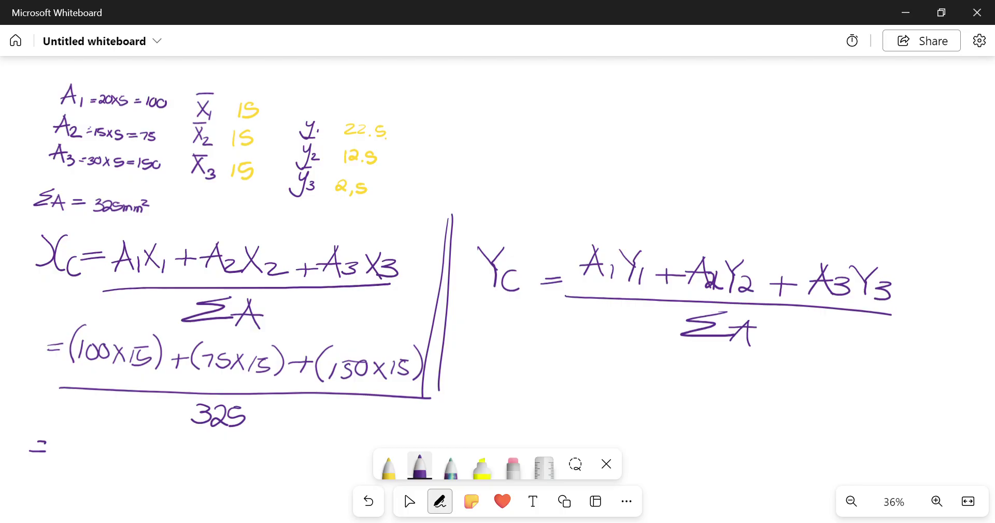
mouse_move(86, 438)
left_mouse_down()
mouse_move(83, 459)
mouse_move(96, 449)
mouse_move(95, 460)
left_mouse_up()
mouse_move(122, 445)
left_mouse_down()
mouse_move(112, 452)
mouse_move(122, 460)
left_mouse_up()
left_click_drag(125, 464, 146, 465)
scroll(497, 291, "up", 2)
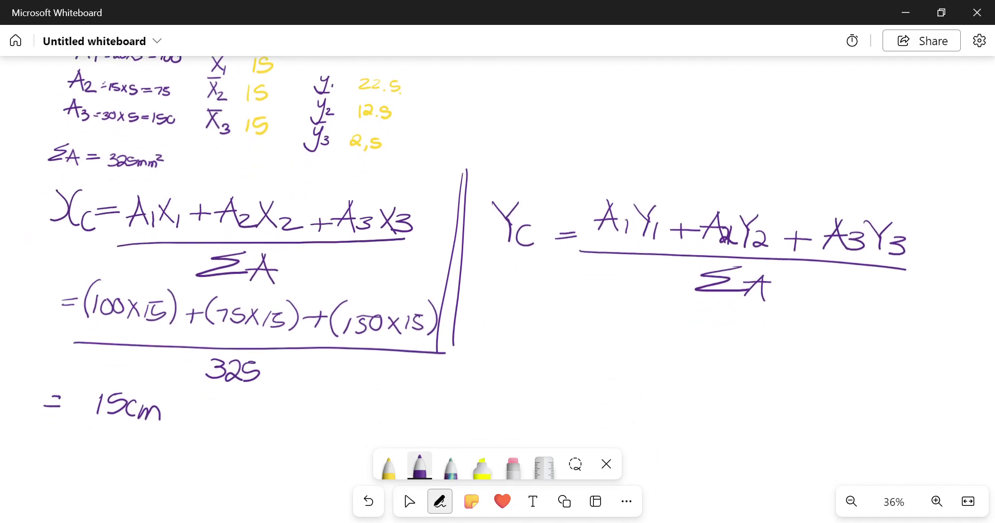
Add a dividing line and reference lines to the sketch, and write 15 under its 30 width
scroll(497, 291, "up", 3)
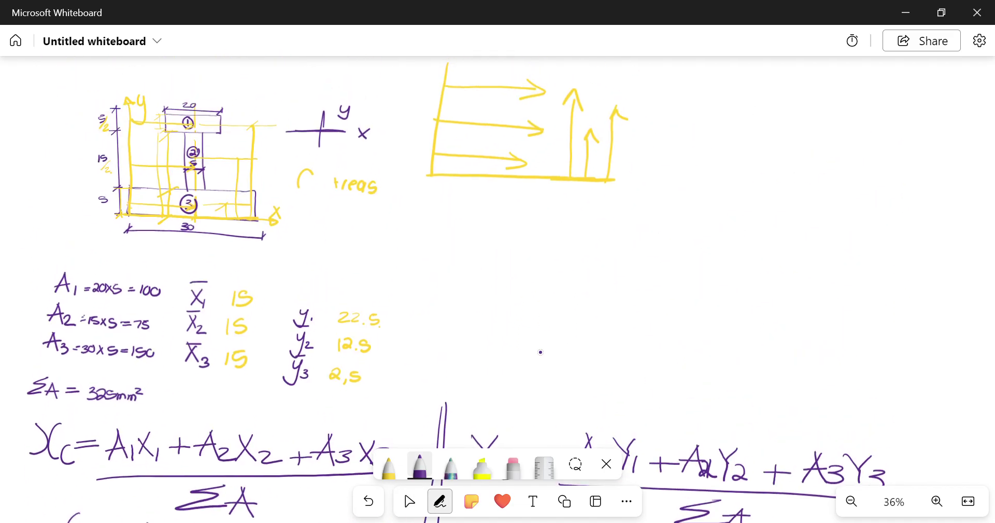
left_click_drag(73, 255, 353, 271)
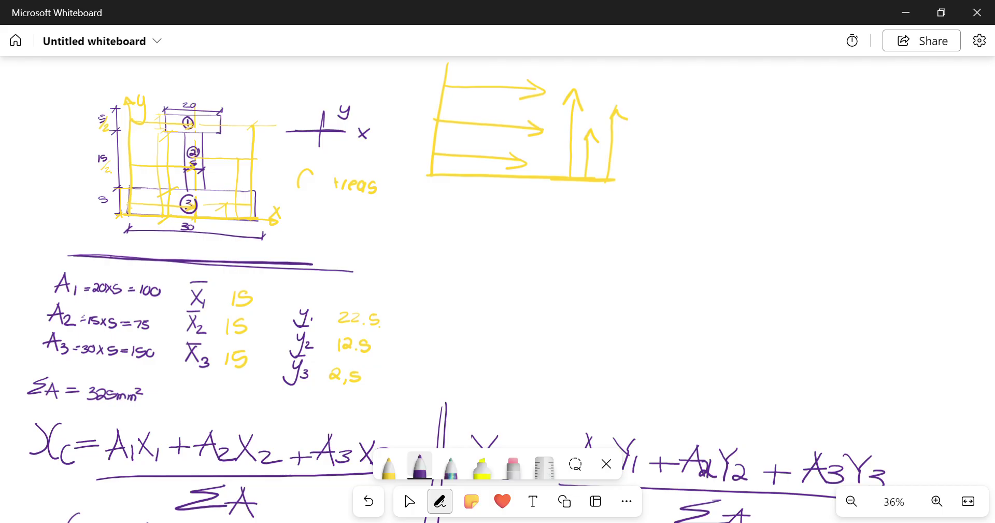
mouse_move(194, 275)
left_mouse_down()
mouse_move(188, 113)
mouse_move(188, 317)
left_mouse_up()
left_click_drag(193, 240, 192, 257)
left_click_drag(217, 241, 198, 255)
Begin the Yc substitution under the formula with '= (100×22,5)'
scroll(403, 487, "down", 5)
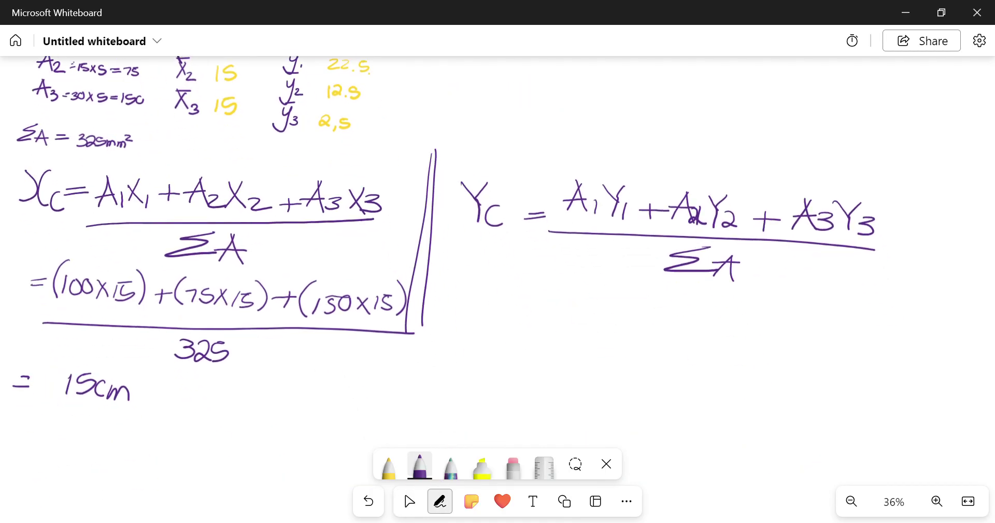
left_click_drag(504, 287, 526, 293)
scroll(541, 352, "up", 1)
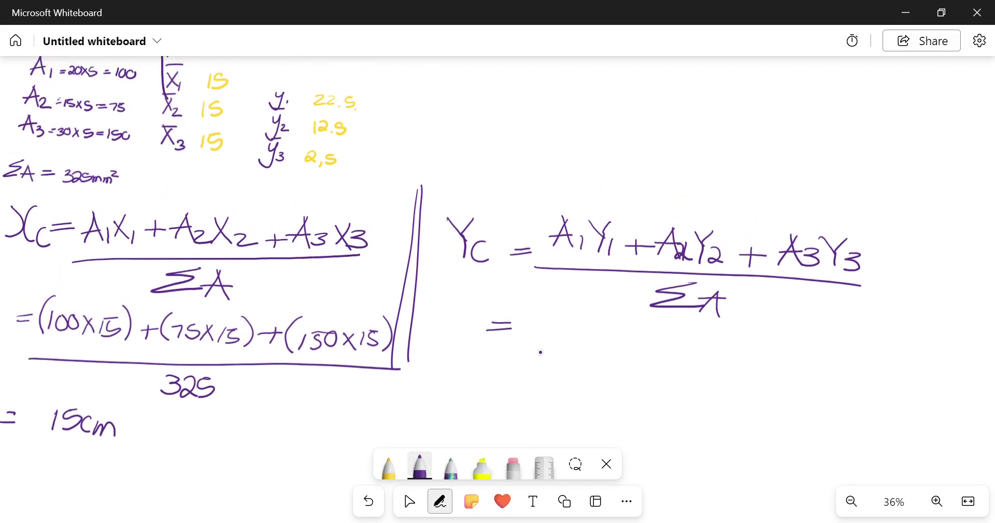
left_click_drag(539, 324, 538, 338)
mouse_move(554, 327)
left_mouse_down()
mouse_move(575, 329)
mouse_move(535, 350)
left_mouse_up()
left_click_drag(585, 332, 601, 347)
mouse_move(603, 331)
left_mouse_down()
mouse_move(583, 348)
mouse_move(623, 340)
mouse_move(631, 350)
left_mouse_up()
left_click_drag(634, 338, 646, 357)
mouse_move(658, 338)
left_mouse_down()
mouse_move(672, 337)
mouse_move(656, 355)
mouse_move(674, 357)
mouse_move(711, 342)
left_mouse_up()
left_click_drag(700, 338, 698, 354)
Extend the Yc numerator with '+ (75×12.5) + (150×2.5)'
mouse_move(728, 332)
left_mouse_down()
mouse_move(728, 360)
mouse_move(793, 364)
left_mouse_up()
mouse_move(791, 349)
left_mouse_down()
mouse_move(777, 363)
mouse_move(832, 367)
mouse_move(859, 355)
mouse_move(848, 371)
left_mouse_up()
left_click(838, 366)
left_click_drag(867, 338, 876, 372)
left_click_drag(542, 357, 493, 341)
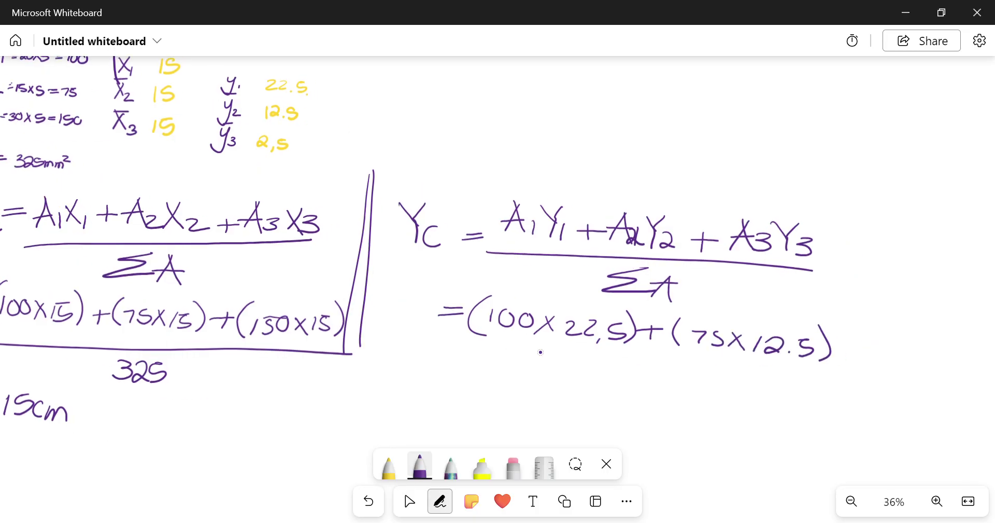
left_click_drag(844, 352, 867, 352)
left_click_drag(855, 343, 854, 361)
mouse_move(898, 329)
left_mouse_down()
mouse_move(885, 370)
mouse_move(909, 366)
left_mouse_up()
left_click_drag(909, 348, 960, 368)
mouse_move(957, 352)
left_mouse_down()
mouse_move(939, 368)
mouse_move(987, 371)
left_mouse_up()
left_click(984, 366)
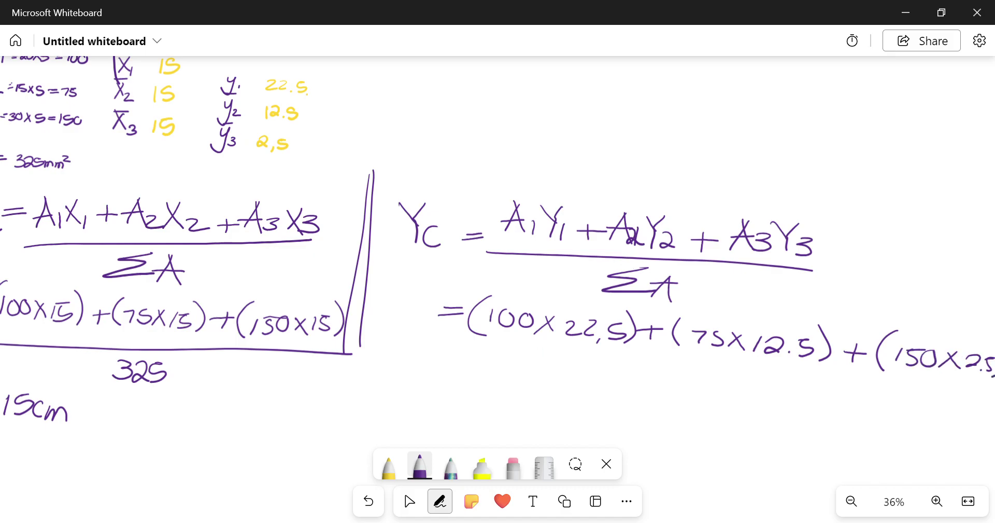
Put the Yc sum over 325 and start writing the 10.96 mm result
left_click_drag(428, 346, 949, 404)
mouse_move(661, 380)
left_mouse_down()
mouse_move(661, 398)
mouse_move(702, 401)
left_mouse_up()
mouse_move(718, 380)
left_mouse_down()
mouse_move(700, 387)
mouse_move(701, 401)
left_mouse_up()
left_click_drag(519, 362, 512, 262)
mouse_move(409, 311)
left_mouse_down()
mouse_move(464, 333)
mouse_move(495, 318)
mouse_move(525, 341)
mouse_move(539, 333)
mouse_move(591, 346)
mouse_move(568, 341)
left_mouse_up()
left_click(506, 329)
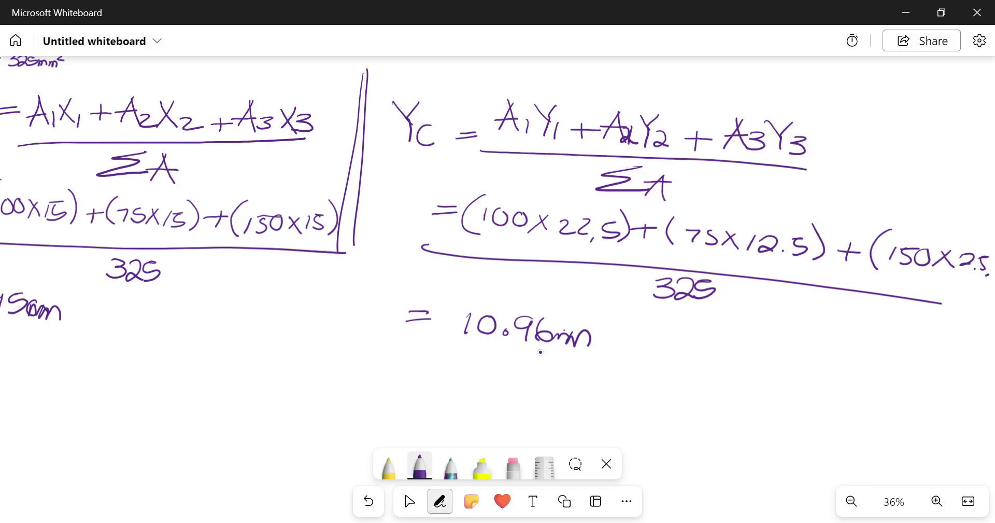
Sketch a purple I-section below the Yc result, with top flange, web and bottom flange
scroll(65, 297, "down", 5)
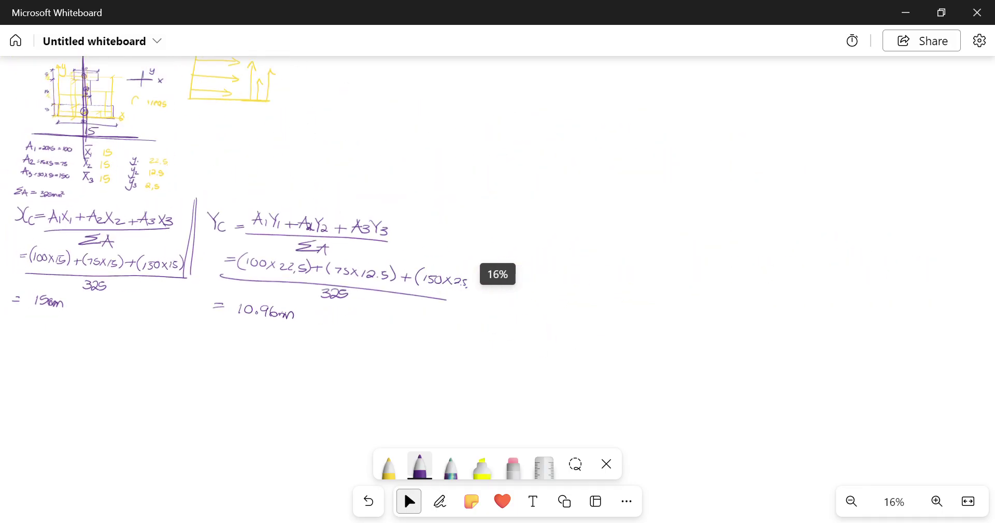
scroll(259, 259, "down", 3)
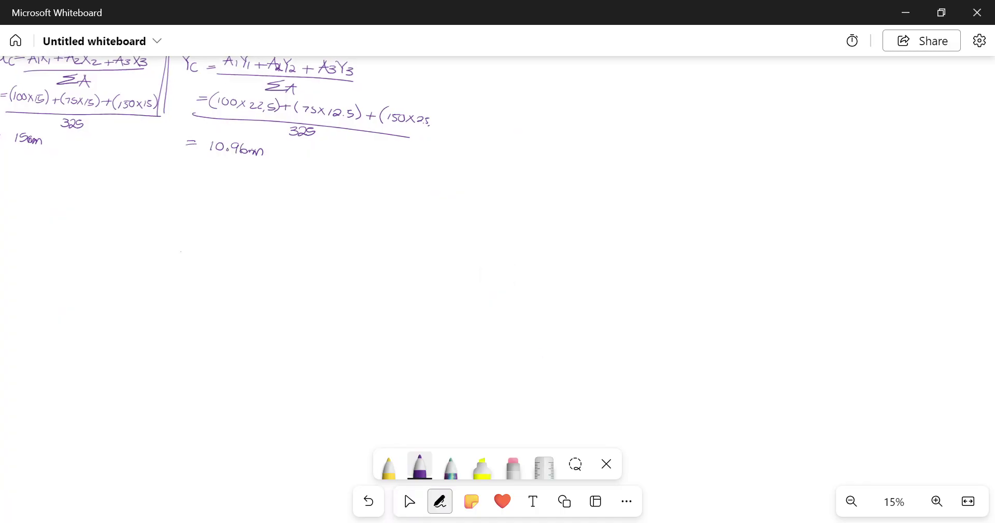
mouse_move(191, 250)
left_mouse_down()
mouse_move(317, 240)
mouse_move(200, 283)
mouse_move(340, 274)
left_mouse_up()
left_click_drag(317, 238, 313, 279)
left_click_drag(228, 281, 210, 359)
mouse_move(264, 277)
left_mouse_down()
mouse_move(248, 382)
mouse_move(207, 380)
left_mouse_up()
mouse_move(127, 394)
left_mouse_down()
mouse_move(368, 389)
mouse_move(117, 423)
mouse_move(380, 447)
left_mouse_up()
left_click_drag(367, 391, 357, 430)
Draw a dash-dot centre line vertically through the I-section
left_click_drag(262, 173, 250, 247)
left_click(248, 265)
left_click_drag(246, 287, 238, 329)
left_click(230, 342)
left_click_drag(227, 370, 219, 407)
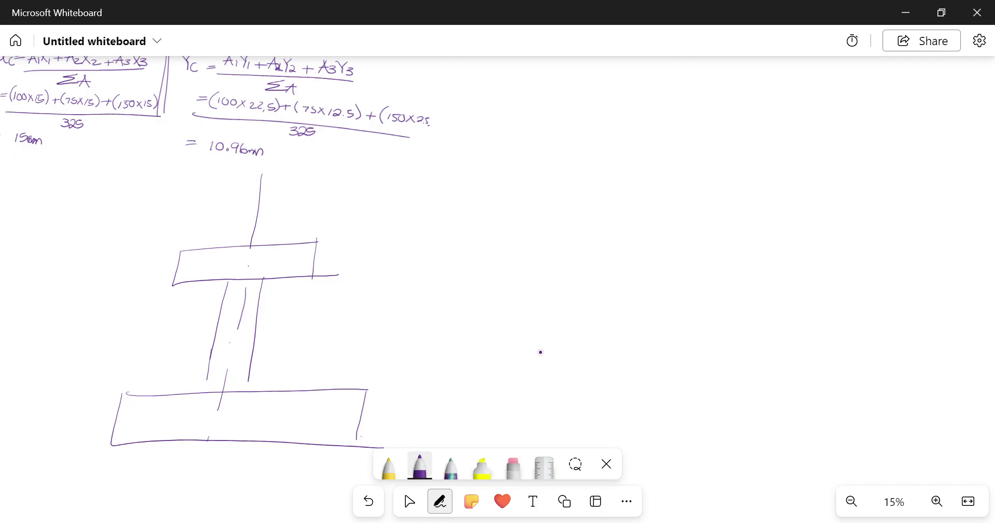
left_click_drag(208, 459, 194, 490)
Trace over the centre line in yellow
left_click(389, 465)
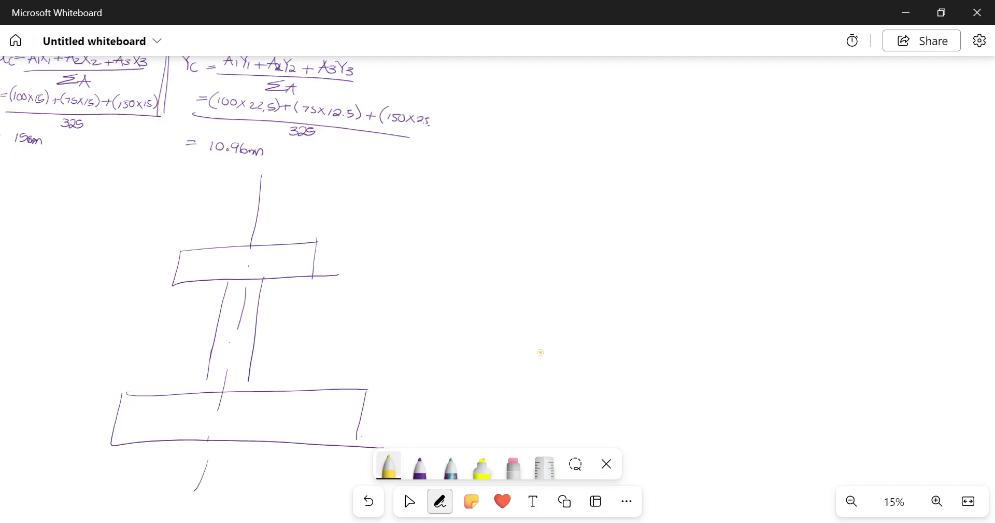
mouse_move(262, 169)
left_mouse_down()
mouse_move(243, 305)
mouse_move(195, 491)
left_mouse_up()
left_click_drag(208, 440, 263, 169)
mouse_move(264, 171)
left_mouse_down()
mouse_move(210, 497)
mouse_move(231, 297)
mouse_move(191, 486)
left_mouse_up()
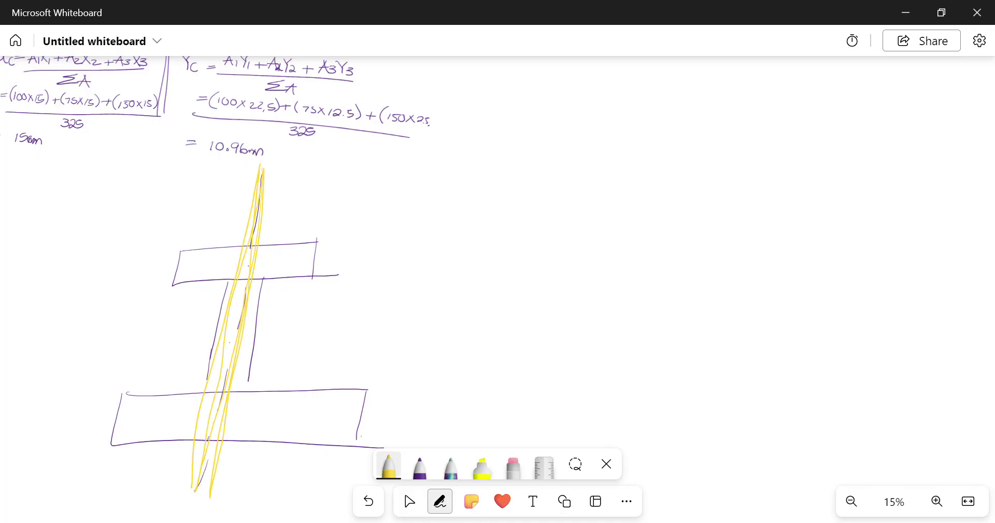
left_click(513, 466)
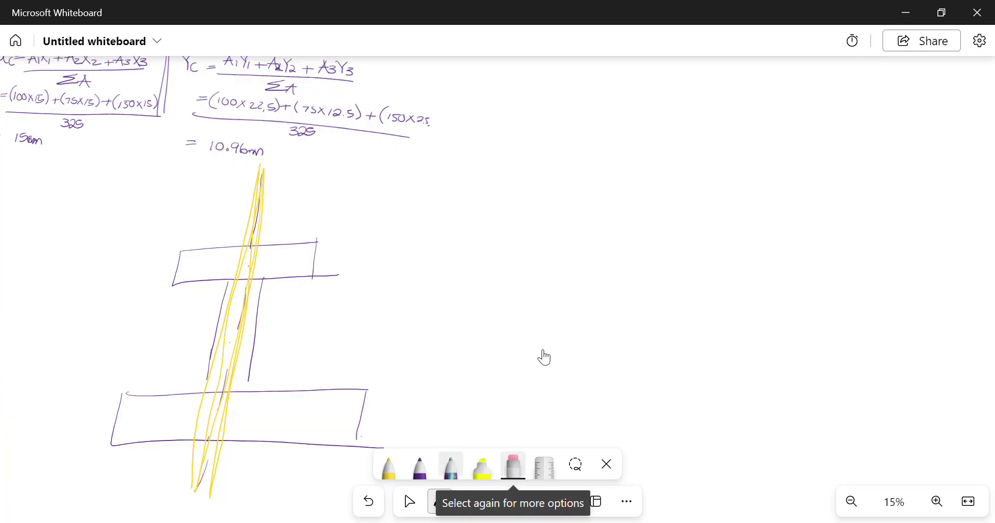
Put the ruler away and erase the yellow centre-line strokes
left_click(544, 466)
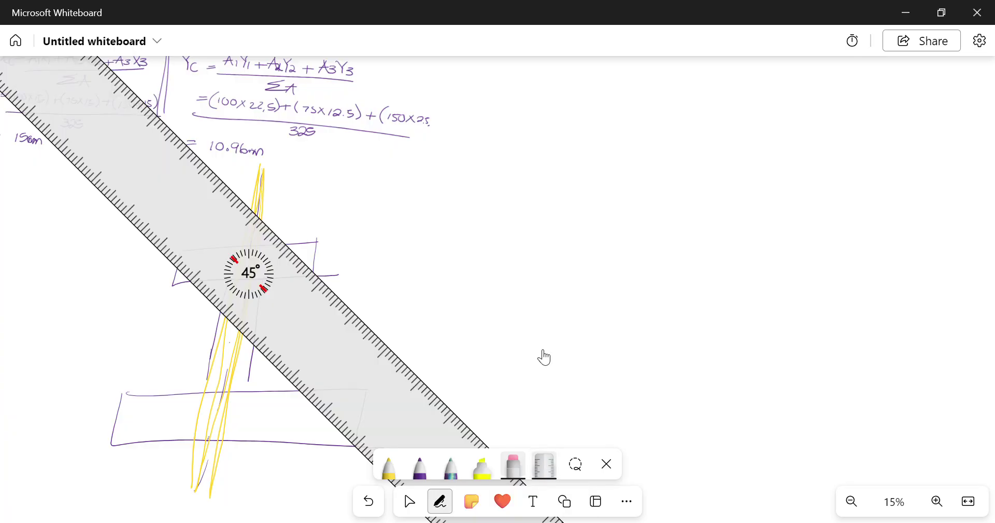
left_click(544, 466)
left_click(513, 466)
mouse_move(258, 181)
left_mouse_down()
mouse_move(262, 222)
mouse_move(251, 212)
mouse_move(259, 224)
mouse_move(228, 305)
mouse_move(194, 488)
mouse_move(256, 268)
mouse_move(211, 508)
left_mouse_up()
Redraw the flange and web edges and a straight centre line in purple
left_click(420, 466)
left_click_drag(219, 278, 289, 279)
left_click_drag(229, 243, 276, 242)
mouse_move(265, 282)
left_mouse_down()
mouse_move(254, 339)
mouse_move(207, 390)
mouse_move(272, 394)
left_mouse_up()
left_click_drag(257, 217, 220, 500)
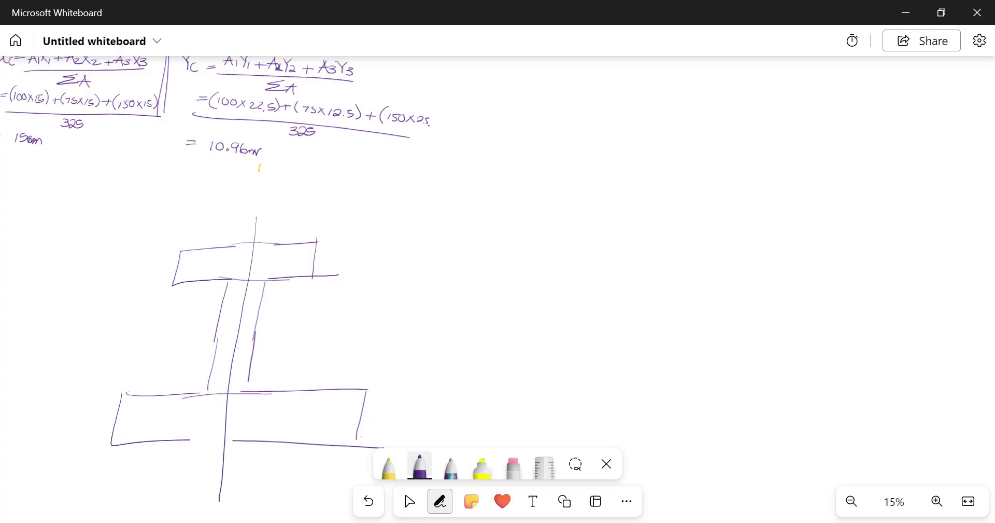
Add a 15mm dimension line with end ticks below the section
mouse_move(98, 482)
left_mouse_down()
mouse_move(232, 485)
mouse_move(106, 504)
left_mouse_up()
left_click_drag(122, 480, 90, 498)
left_click_drag(228, 481, 202, 497)
mouse_move(157, 458)
left_mouse_down()
mouse_move(161, 478)
mouse_move(203, 480)
left_mouse_up()
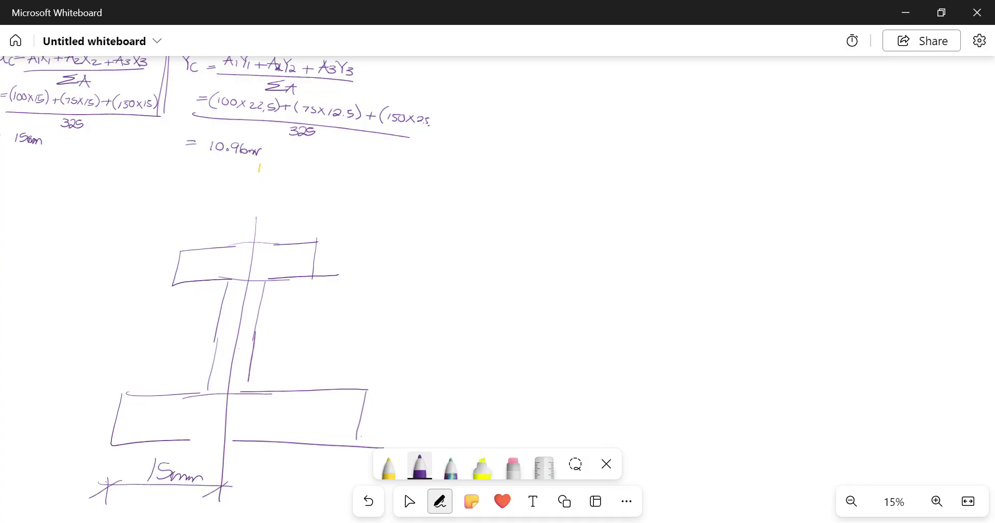
Draw the left height guide and bottom-flange line, box 10.96mm, and dot the centroid
left_click_drag(87, 230, 184, 227)
mouse_move(126, 215)
left_mouse_down()
mouse_move(69, 481)
mouse_move(137, 457)
left_mouse_up()
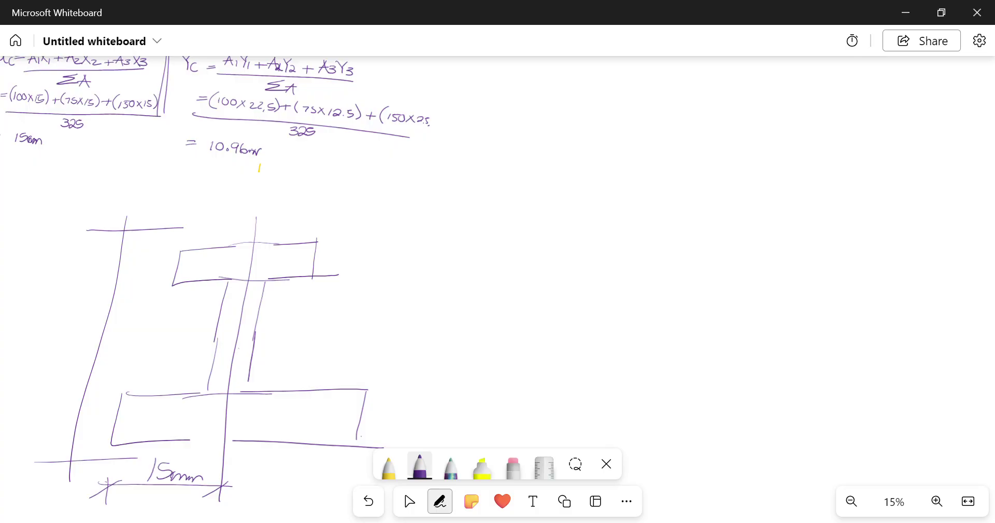
left_click_drag(169, 443, 247, 444)
mouse_move(179, 167)
left_mouse_down()
mouse_move(283, 177)
mouse_move(206, 120)
mouse_move(188, 176)
left_mouse_up()
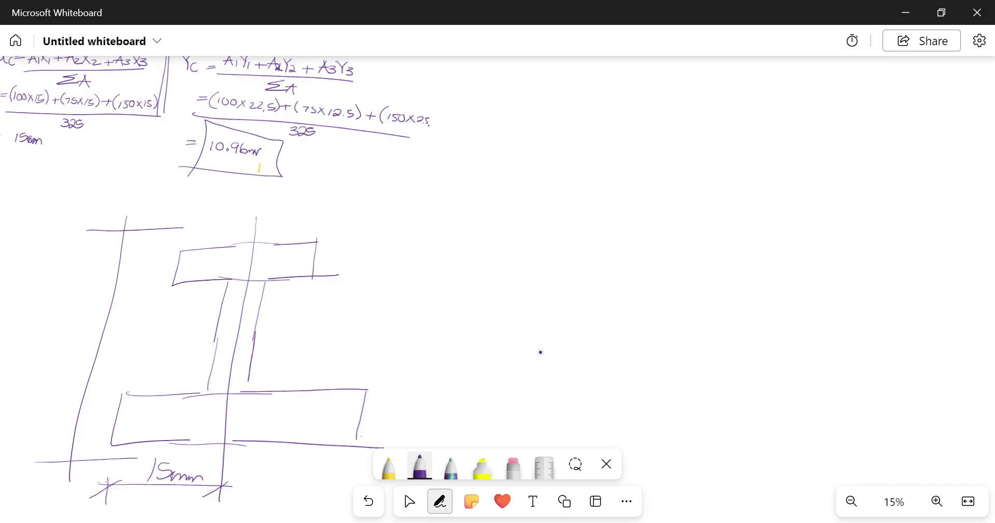
left_click_drag(91, 443, 113, 352)
left_click_drag(231, 352, 233, 360)
left_click(409, 501)
Pan to empty space beside the sketch and draw the table's header band
left_click_drag(363, 363, 174, 394)
left_click(440, 501)
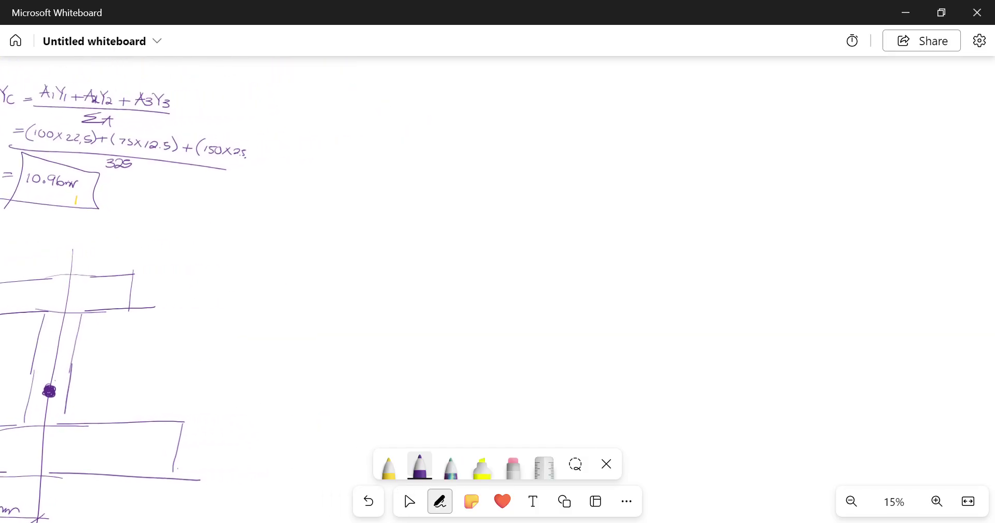
left_click(410, 501)
left_click_drag(311, 311, 253, 322)
left_click(440, 501)
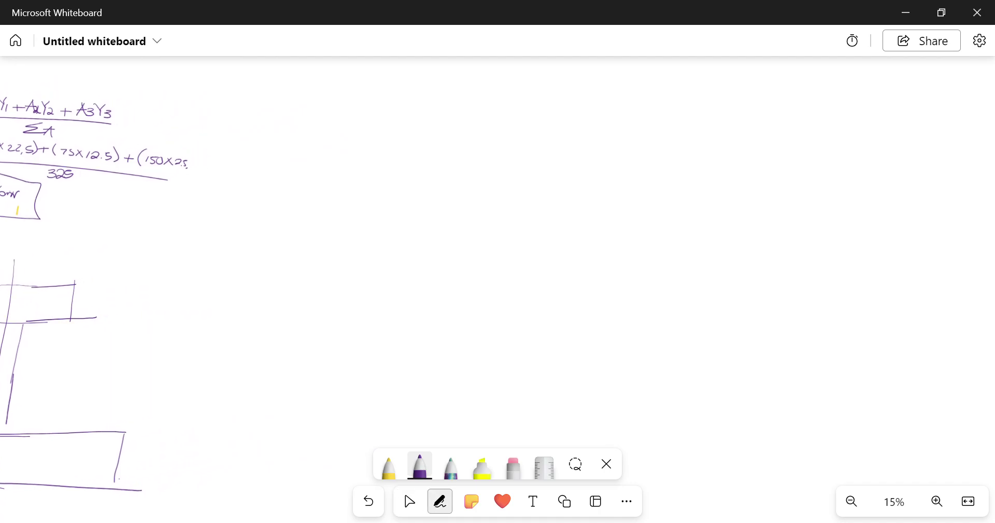
left_click_drag(225, 272, 829, 278)
left_click_drag(296, 282, 338, 281)
mouse_move(210, 301)
left_mouse_down()
mouse_move(470, 279)
mouse_move(863, 304)
left_mouse_up()
mouse_move(215, 272)
left_mouse_down()
mouse_move(206, 434)
mouse_move(231, 291)
mouse_move(248, 293)
left_mouse_up()
Write the A(mm) and x̄ headings and draw the first column lines
left_click_drag(227, 287, 254, 293)
left_click_drag(264, 285, 300, 282)
mouse_move(299, 270)
left_mouse_down()
mouse_move(317, 307)
mouse_move(306, 431)
left_mouse_up()
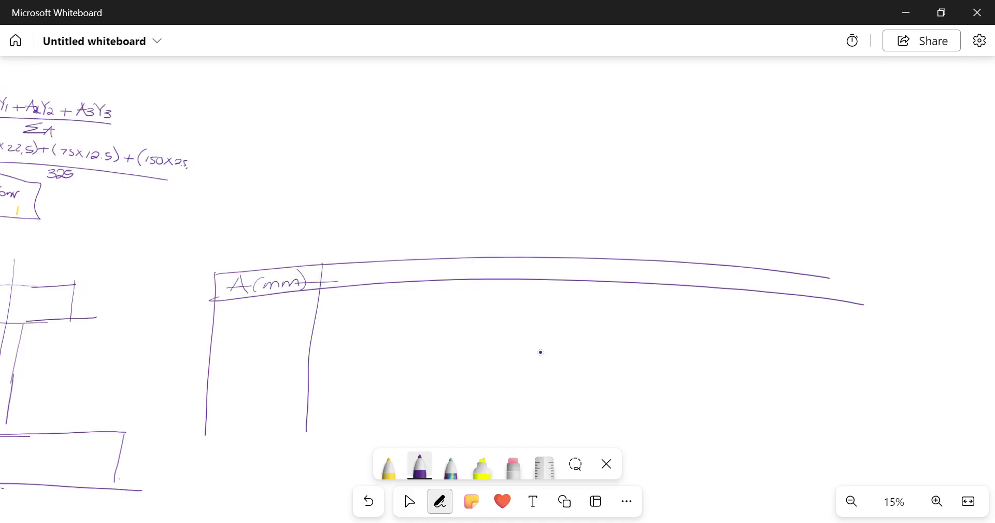
left_click_drag(343, 270, 344, 282)
mouse_move(361, 269)
left_mouse_down()
mouse_move(355, 280)
mouse_move(355, 266)
mouse_move(393, 412)
left_mouse_up()
mouse_move(413, 268)
left_mouse_down()
mouse_move(435, 266)
mouse_move(407, 298)
left_mouse_up()
left_click_drag(468, 255, 459, 441)
mouse_move(486, 275)
left_mouse_down()
mouse_move(497, 259)
mouse_move(508, 272)
left_mouse_up()
left_click_drag(483, 269, 510, 265)
Erase the misplaced headings and write Ax̄, ȳ and Aȳ with their column lines
left_click(513, 466)
left_click_drag(430, 260, 414, 298)
left_click_drag(485, 259, 507, 272)
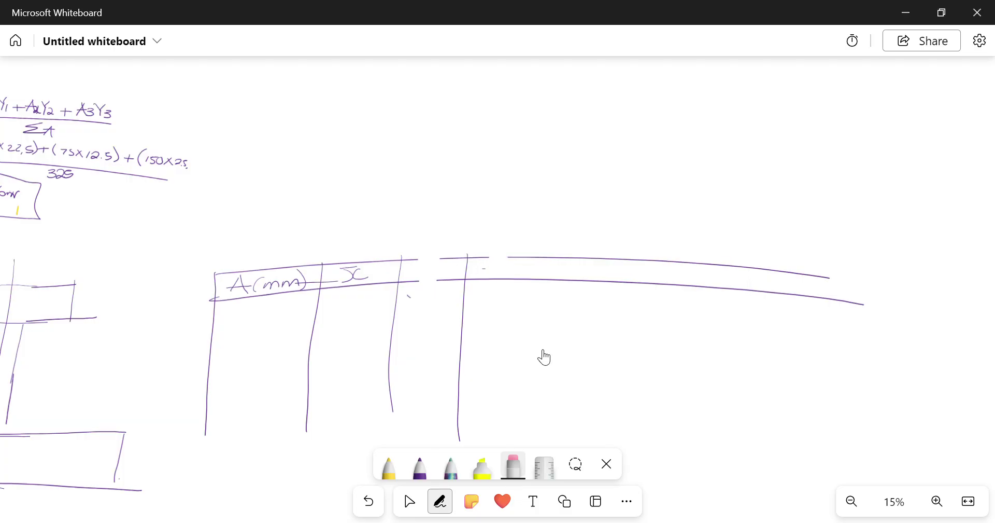
left_click(420, 467)
mouse_move(410, 276)
left_mouse_down()
mouse_move(418, 263)
mouse_move(428, 277)
left_mouse_up()
left_click_drag(412, 271, 434, 279)
mouse_move(448, 270)
left_mouse_down()
mouse_move(441, 278)
mouse_move(450, 265)
mouse_move(496, 290)
mouse_move(478, 292)
left_mouse_up()
mouse_move(480, 264)
left_mouse_down()
mouse_move(505, 264)
mouse_move(532, 436)
left_mouse_up()
mouse_move(560, 275)
left_mouse_down()
mouse_move(573, 261)
mouse_move(578, 279)
left_mouse_up()
mouse_move(562, 270)
left_mouse_down()
mouse_move(577, 268)
mouse_move(572, 301)
mouse_move(603, 267)
mouse_move(617, 436)
left_mouse_up()
Add a Σ totals row with cells labelled A, B and C
mouse_move(166, 393)
left_mouse_down()
mouse_move(108, 432)
mouse_move(325, 398)
left_mouse_up()
left_click_drag(204, 426, 303, 422)
left_click_drag(391, 391, 461, 392)
left_click_drag(389, 412, 456, 417)
left_click_drag(529, 391, 628, 395)
left_click_drag(528, 421, 638, 430)
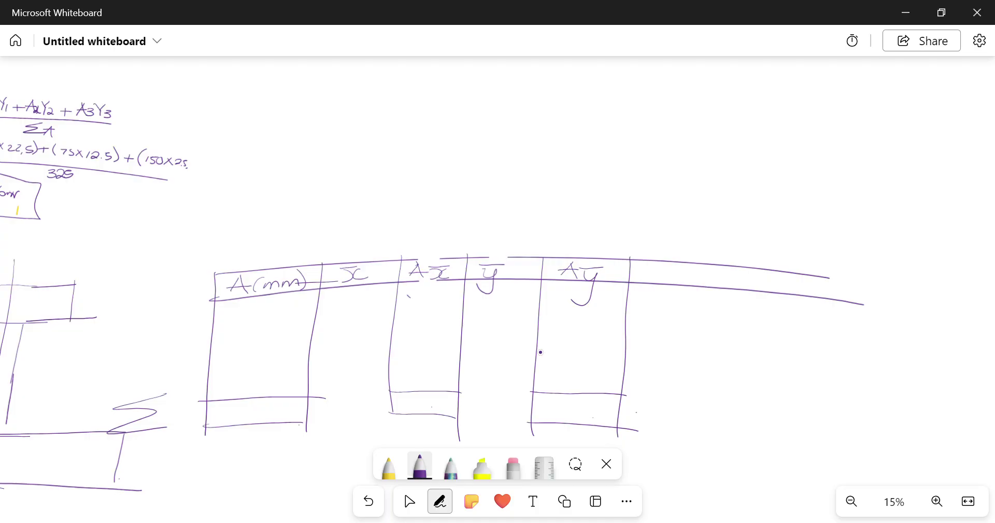
left_click_drag(245, 419, 264, 414)
left_click_drag(421, 397, 422, 410)
mouse_move(575, 404)
left_mouse_down()
mouse_move(561, 407)
mouse_move(576, 415)
left_mouse_up()
Write x̄ = B/A below the table
scroll(466, 327, "down", 3)
scroll(466, 326, "left", 2)
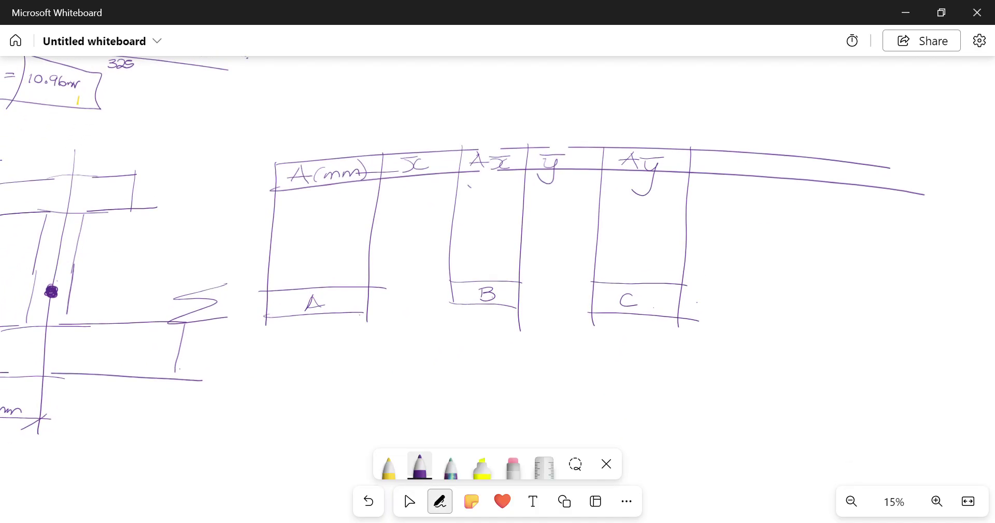
mouse_move(249, 386)
left_mouse_down()
mouse_move(243, 401)
mouse_move(267, 405)
mouse_move(279, 374)
mouse_move(315, 389)
left_mouse_up()
left_click_drag(296, 395, 317, 395)
left_click_drag(385, 359, 385, 379)
mouse_move(367, 385)
left_mouse_down()
mouse_move(408, 383)
mouse_move(372, 406)
mouse_move(390, 407)
left_mouse_up()
left_click_drag(373, 403, 395, 399)
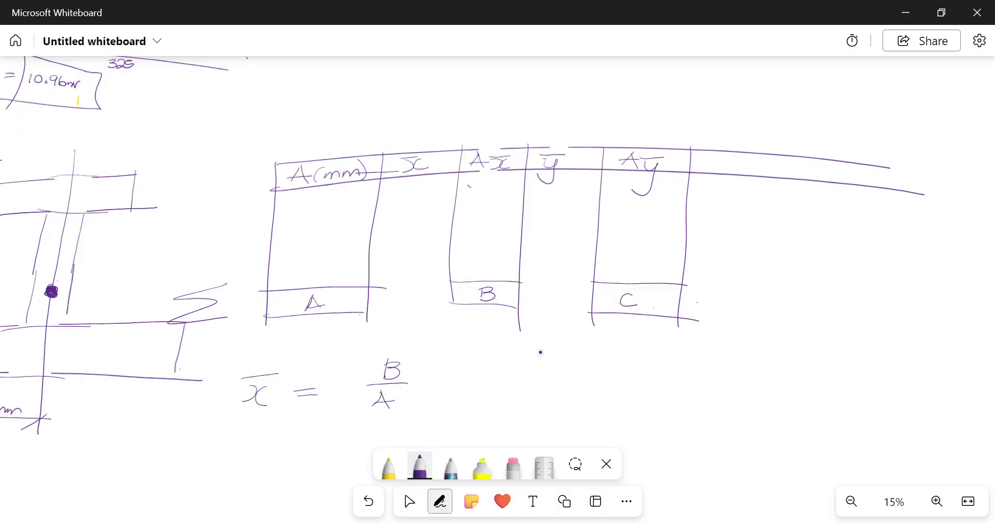
List A1X1, A2X2 and A3X3 in the Ax̄ column
mouse_move(470, 189)
left_mouse_down()
mouse_move(461, 205)
mouse_move(480, 204)
left_mouse_up()
left_click_drag(465, 198, 488, 203)
mouse_move(493, 190)
left_mouse_down()
mouse_move(506, 202)
mouse_move(495, 203)
left_mouse_up()
mouse_move(510, 186)
left_mouse_down()
mouse_move(513, 208)
mouse_move(460, 227)
left_mouse_up()
mouse_move(471, 212)
left_mouse_down()
mouse_move(477, 231)
mouse_move(483, 221)
mouse_move(490, 231)
left_mouse_up()
mouse_move(490, 215)
left_mouse_down()
mouse_move(505, 228)
mouse_move(489, 230)
left_mouse_up()
left_click_drag(504, 217, 512, 235)
mouse_move(462, 242)
left_mouse_down()
mouse_move(453, 257)
mouse_move(474, 254)
left_mouse_up()
mouse_move(452, 249)
left_mouse_down()
mouse_move(481, 248)
mouse_move(474, 259)
mouse_move(501, 262)
left_mouse_up()
mouse_move(496, 244)
left_mouse_down()
mouse_move(485, 261)
mouse_move(499, 261)
left_mouse_up()
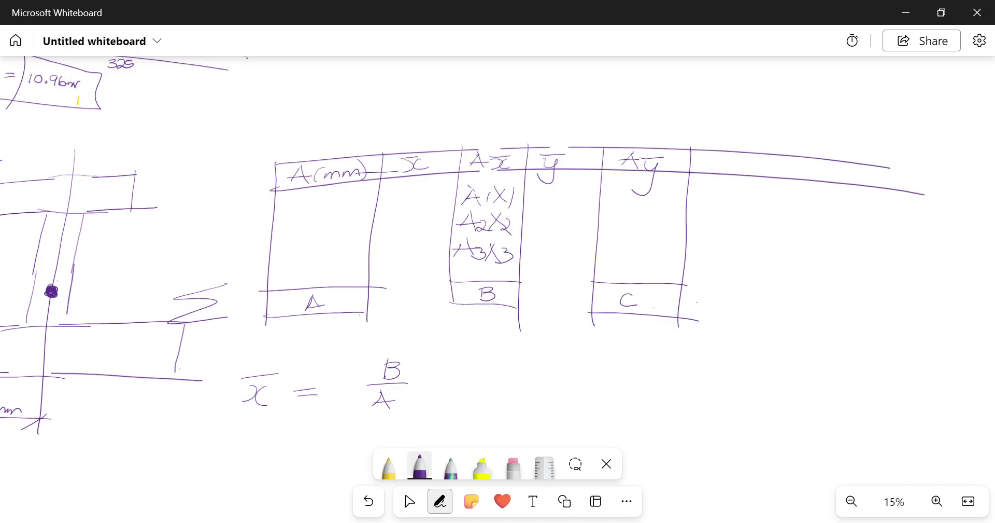
Write ȳ = C/A beneath the x̄ formula
scroll(454, 259, "down", 4)
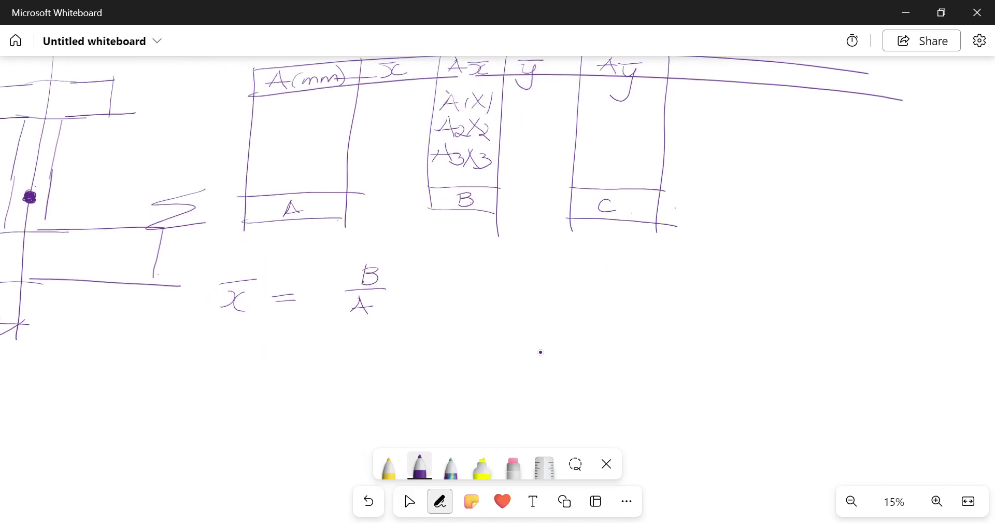
mouse_move(217, 361)
left_mouse_down()
mouse_move(222, 374)
mouse_move(199, 390)
mouse_move(249, 351)
mouse_move(283, 359)
left_mouse_up()
left_click_drag(265, 366, 288, 365)
left_click_drag(360, 340, 368, 361)
mouse_move(339, 391)
left_mouse_down()
mouse_move(352, 377)
mouse_move(358, 390)
left_mouse_up()
List A1y1, A2y2 and A3y3 in the Aȳ column
mouse_move(591, 117)
left_mouse_down()
mouse_move(611, 104)
mouse_move(626, 113)
left_mouse_up()
mouse_move(631, 105)
left_mouse_down()
mouse_move(610, 132)
mouse_move(637, 119)
mouse_move(591, 138)
left_mouse_up()
left_click_drag(600, 119, 606, 130)
mouse_move(608, 130)
left_mouse_down()
mouse_move(618, 142)
mouse_move(634, 137)
left_mouse_up()
left_click_drag(643, 123, 624, 158)
left_click_drag(643, 135, 652, 145)
mouse_move(600, 152)
left_mouse_down()
mouse_move(589, 174)
mouse_move(609, 171)
left_mouse_up()
left_click_drag(592, 163, 637, 177)
left_click_drag(646, 160, 636, 185)
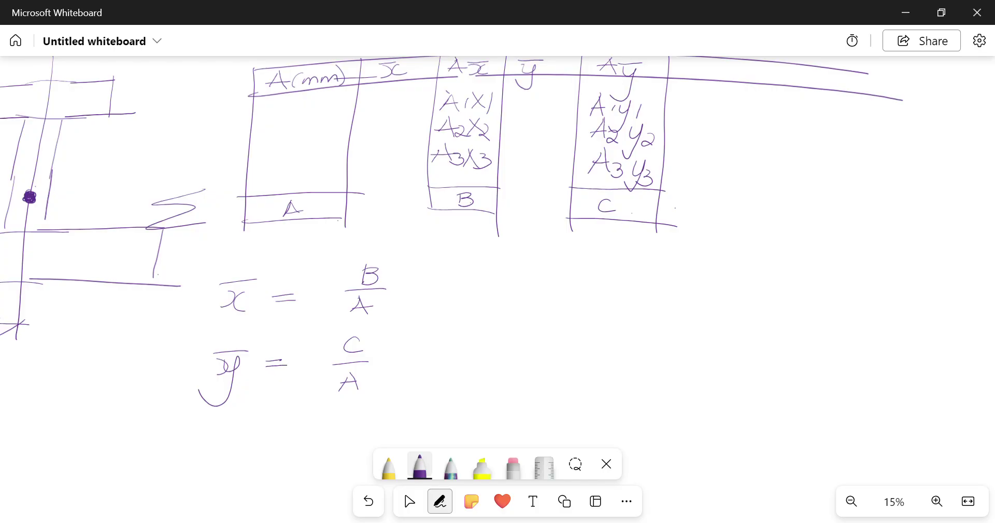